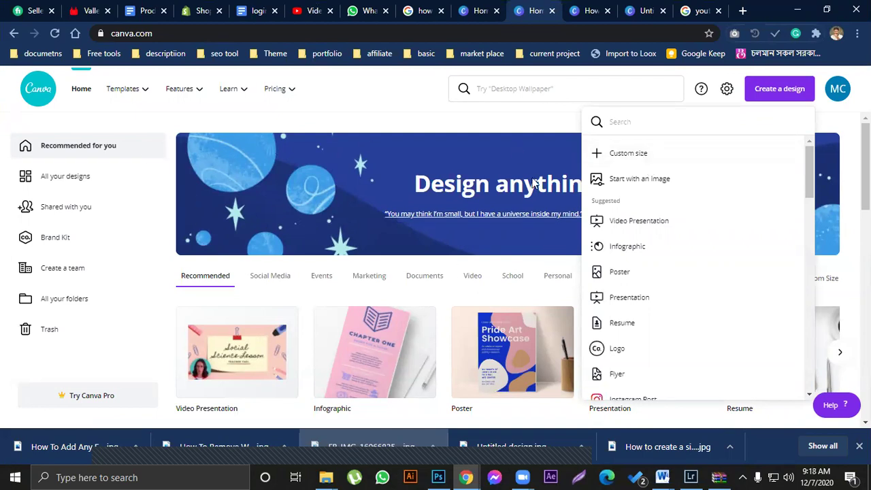
Create a blank design at the recently used custom size of 1280 x 720 px.
{"action": "left_click", "coordinate": [634, 152]}
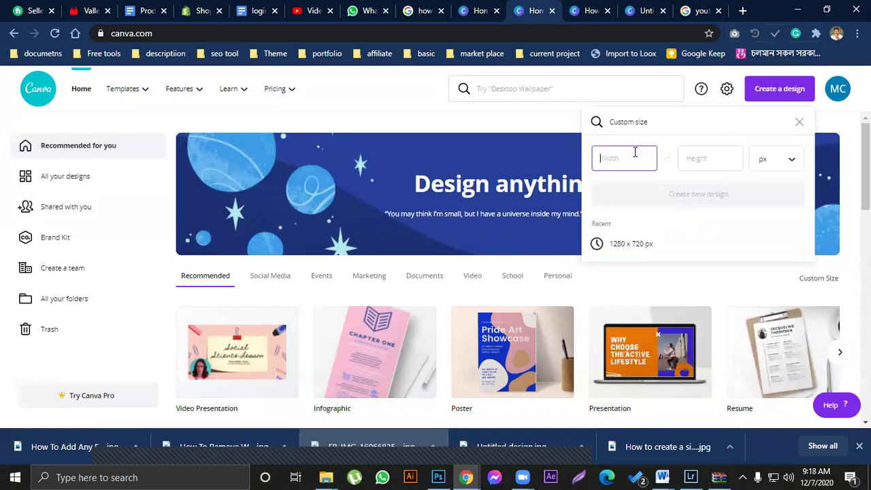
{"action": "left_click", "coordinate": [641, 243]}
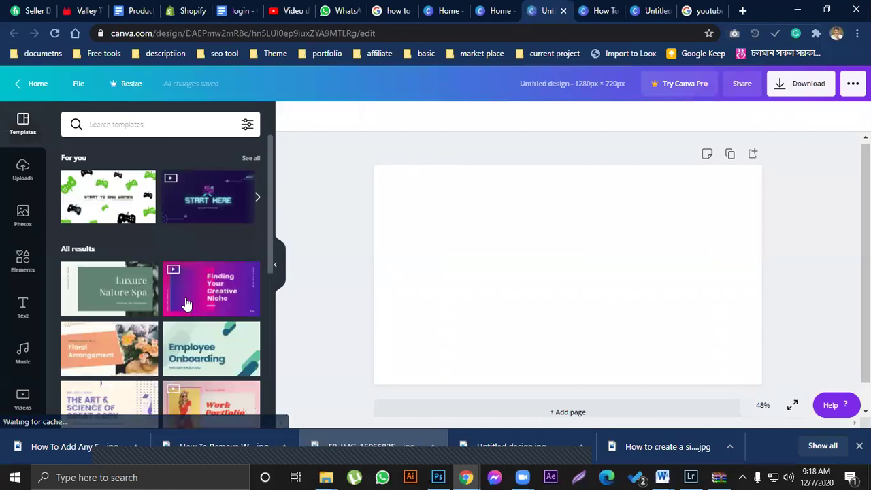
Search the template library for YouTube Channel Art and look over the matching designs.
{"action": "scroll", "coordinate": [204, 248], "scroll_direction": "down", "scroll_amount": 6}
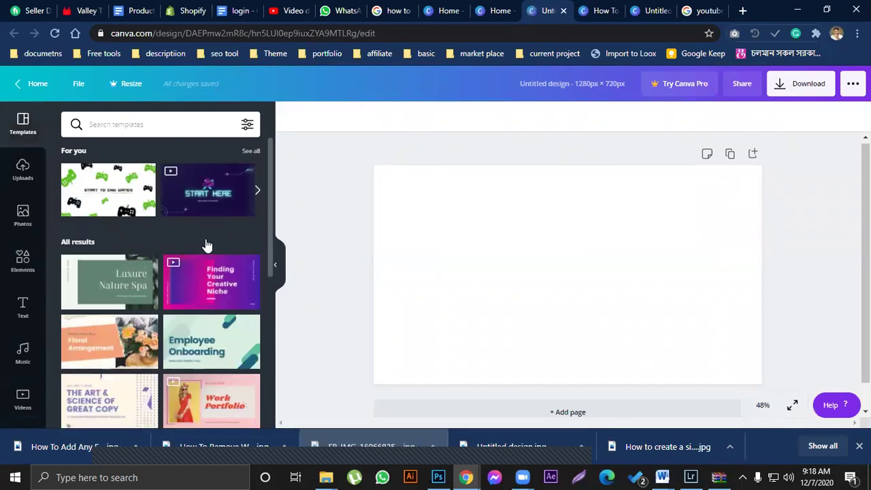
{"action": "scroll", "coordinate": [196, 263], "scroll_direction": "down", "scroll_amount": 5}
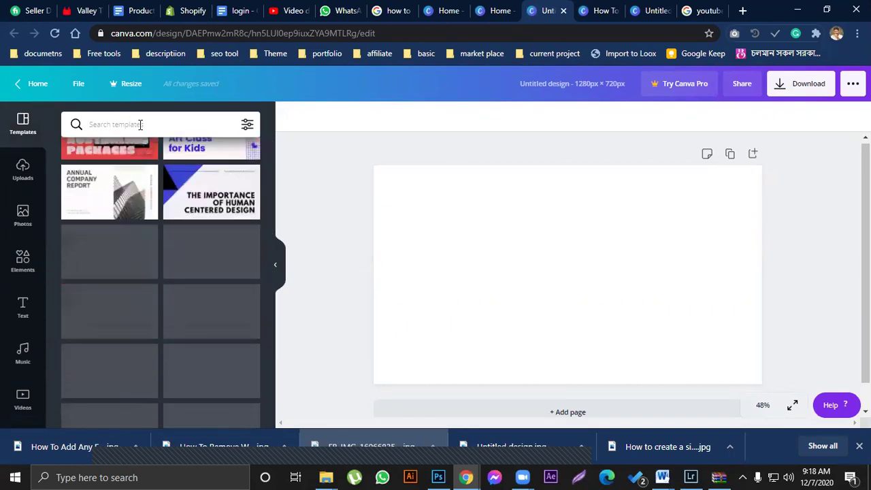
{"action": "left_click", "coordinate": [139, 124]}
{"action": "type", "text": "youb"}
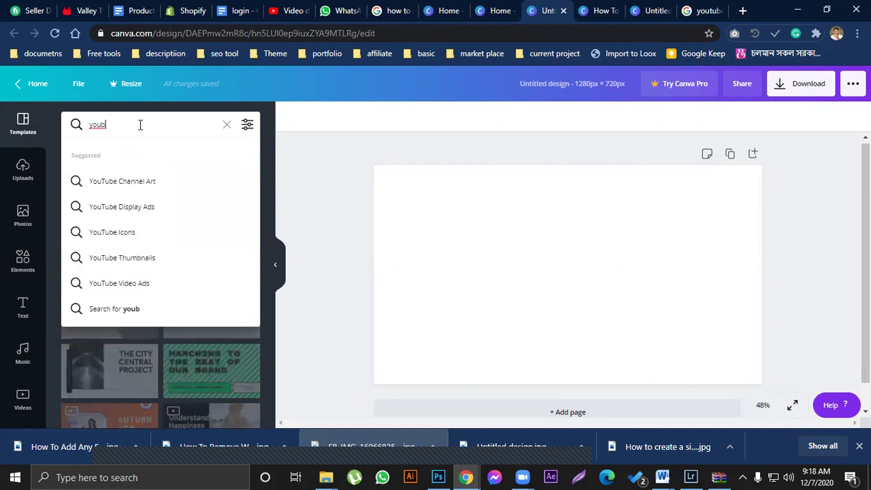
{"action": "left_click", "coordinate": [132, 182]}
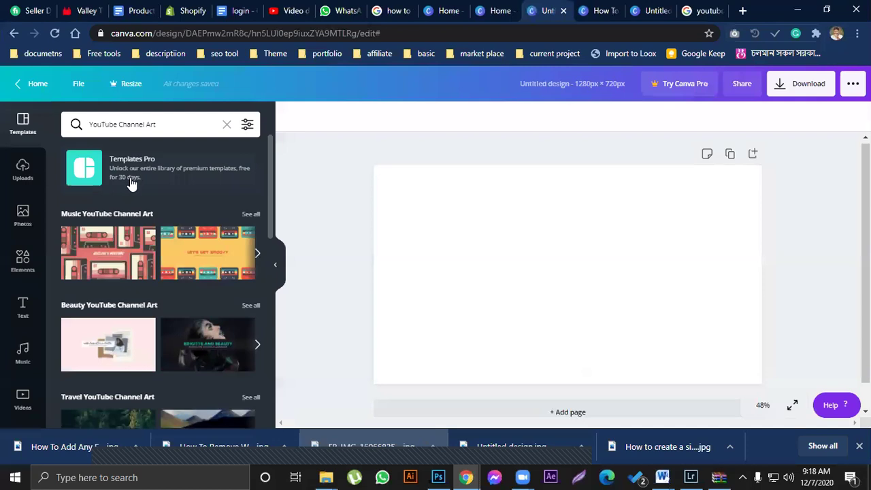
{"action": "scroll", "coordinate": [175, 284], "scroll_direction": "down", "scroll_amount": 6}
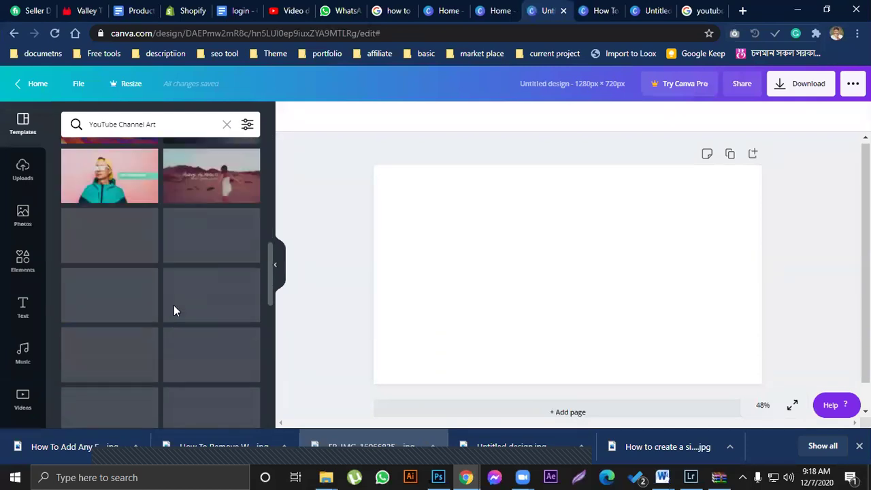
Change the template search to youtube banner.
{"action": "left_click", "coordinate": [169, 129]}
{"action": "left_click_drag", "start_coordinate": [156, 125], "coordinate": [138, 129]}
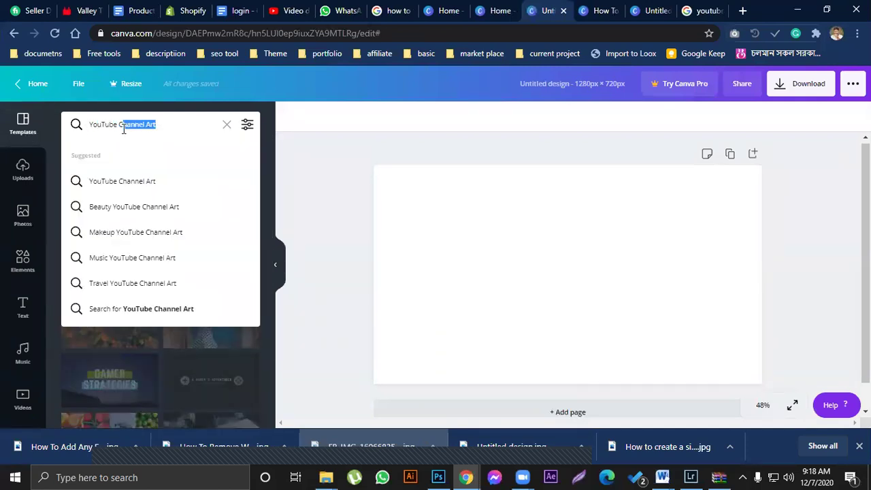
{"action": "type", "text": "ba"}
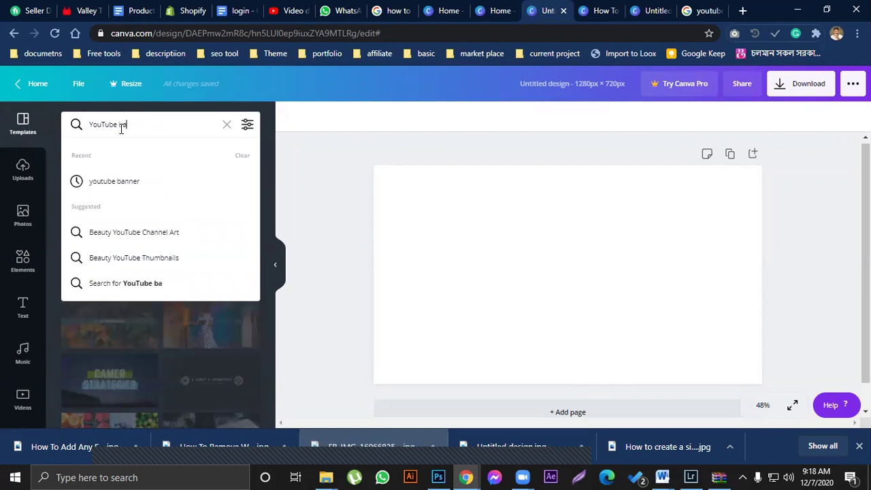
{"action": "left_click", "coordinate": [123, 181]}
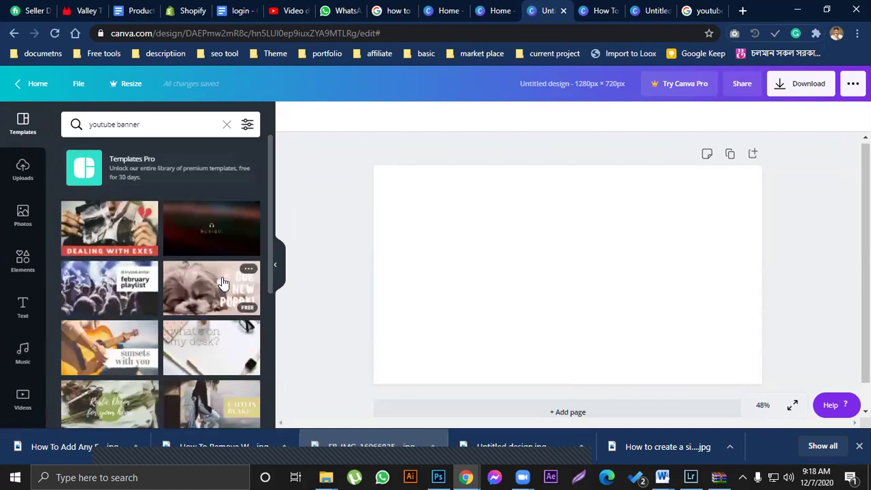
Examine the YouTube banner templates to find a suitable starting layout for the design.
{"action": "scroll", "coordinate": [185, 258], "scroll_direction": "down", "scroll_amount": 5}
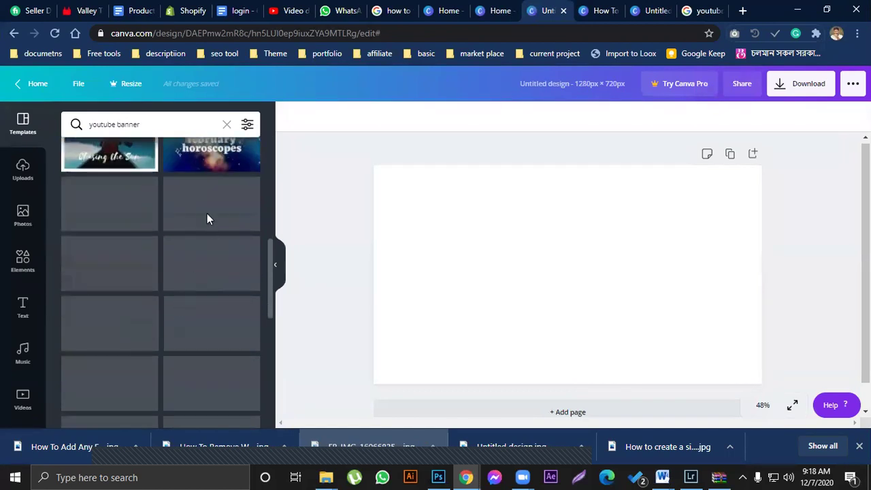
{"action": "scroll", "coordinate": [170, 289], "scroll_direction": "down", "scroll_amount": 4}
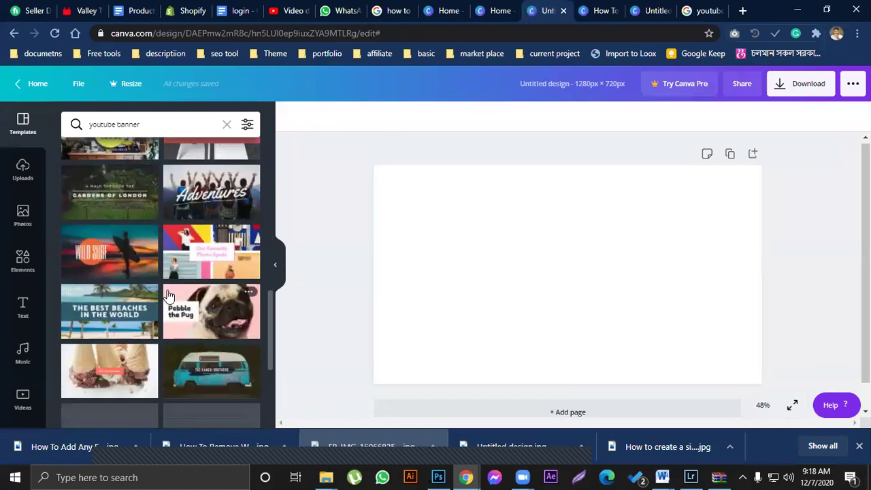
{"action": "scroll", "coordinate": [199, 299], "scroll_direction": "down", "scroll_amount": 3}
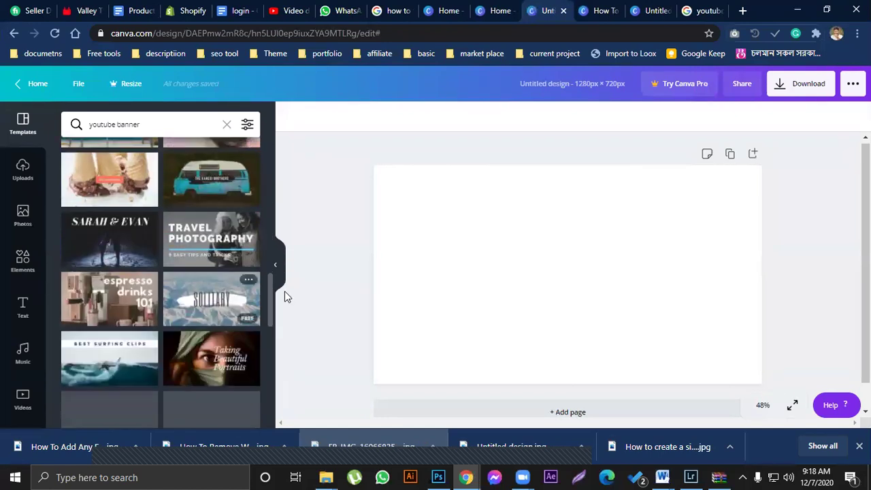
{"action": "scroll", "coordinate": [198, 299], "scroll_direction": "down", "scroll_amount": 4}
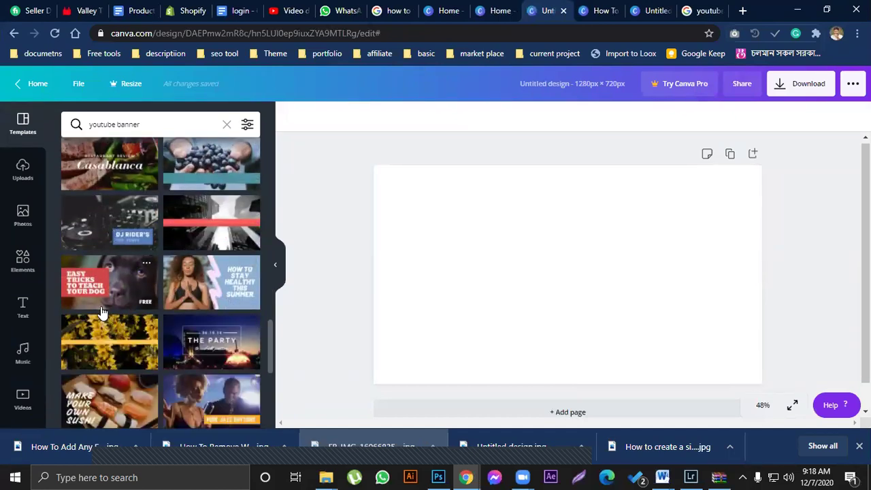
{"action": "scroll", "coordinate": [122, 320], "scroll_direction": "down", "scroll_amount": 2}
{"action": "scroll", "coordinate": [126, 316], "scroll_direction": "up", "scroll_amount": 2}
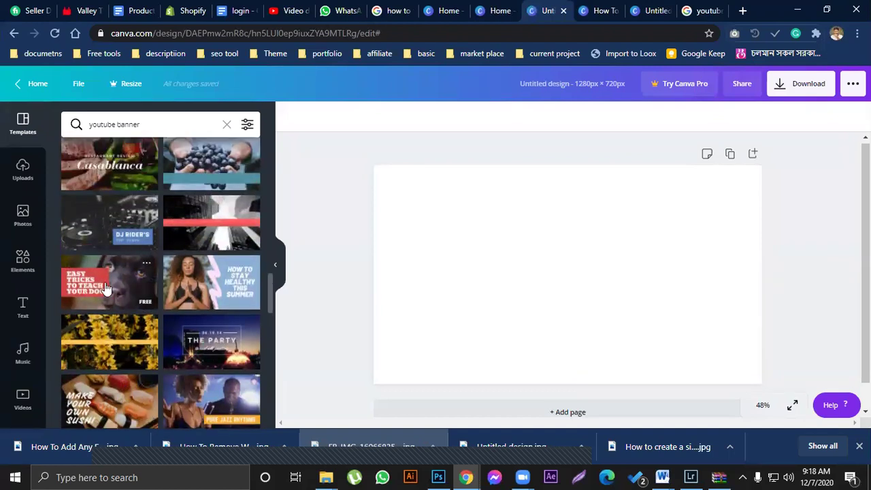
{"action": "scroll", "coordinate": [118, 287], "scroll_direction": "down", "scroll_amount": 8}
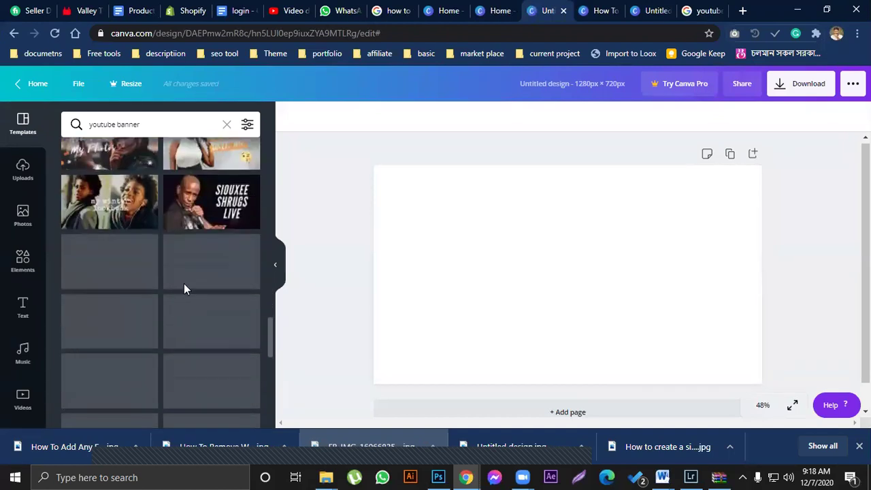
{"action": "scroll", "coordinate": [160, 285], "scroll_direction": "down", "scroll_amount": 3}
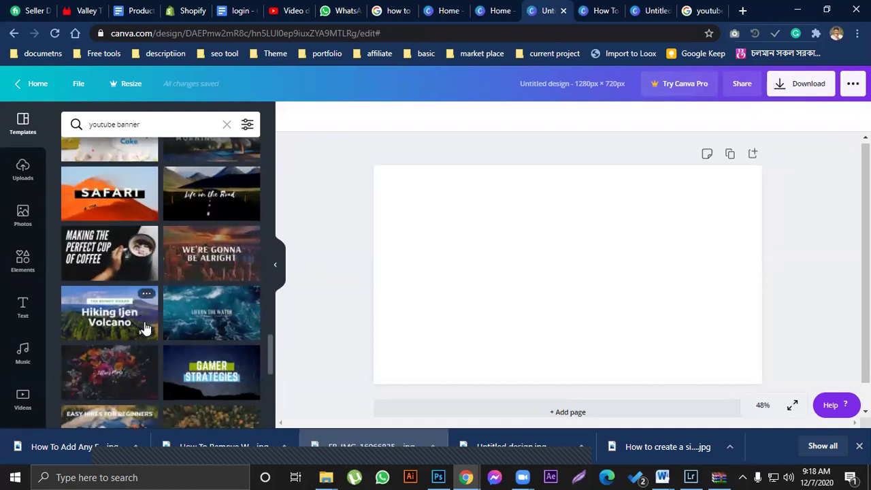
{"action": "scroll", "coordinate": [153, 328], "scroll_direction": "down", "scroll_amount": 4}
{"action": "scroll", "coordinate": [184, 307], "scroll_direction": "down", "scroll_amount": 3}
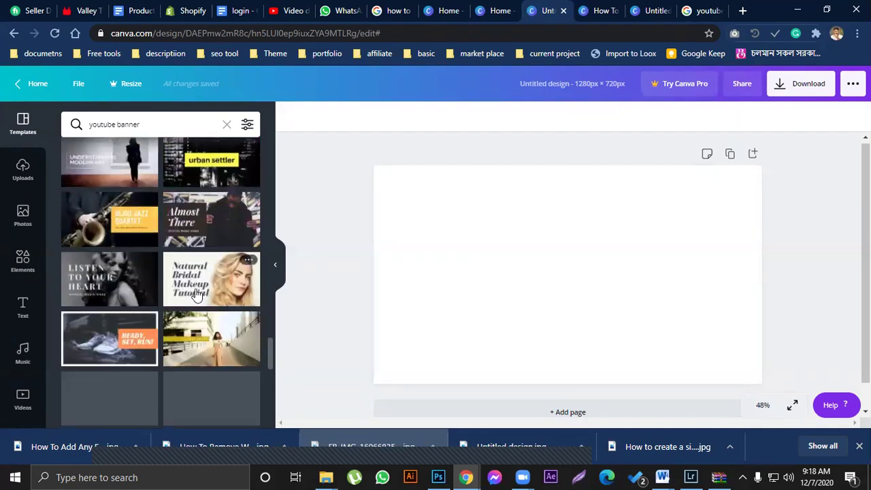
{"action": "scroll", "coordinate": [184, 301], "scroll_direction": "down", "scroll_amount": 3}
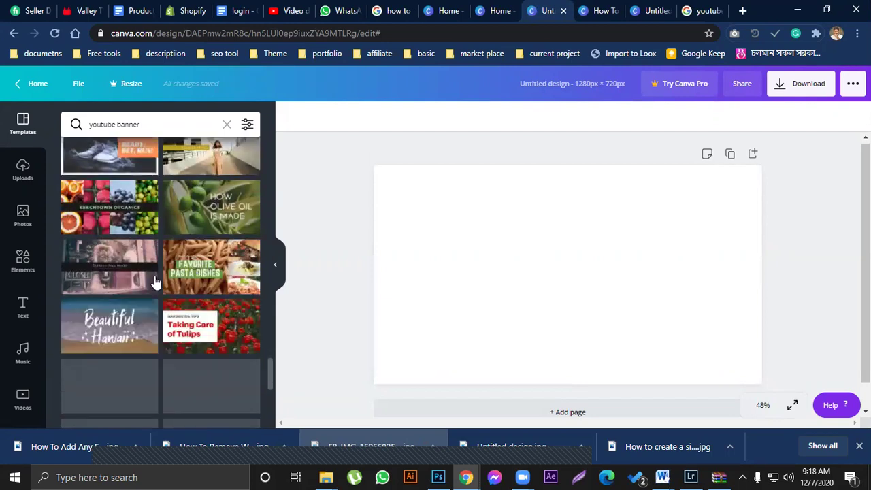
{"action": "scroll", "coordinate": [164, 317], "scroll_direction": "down", "scroll_amount": 1}
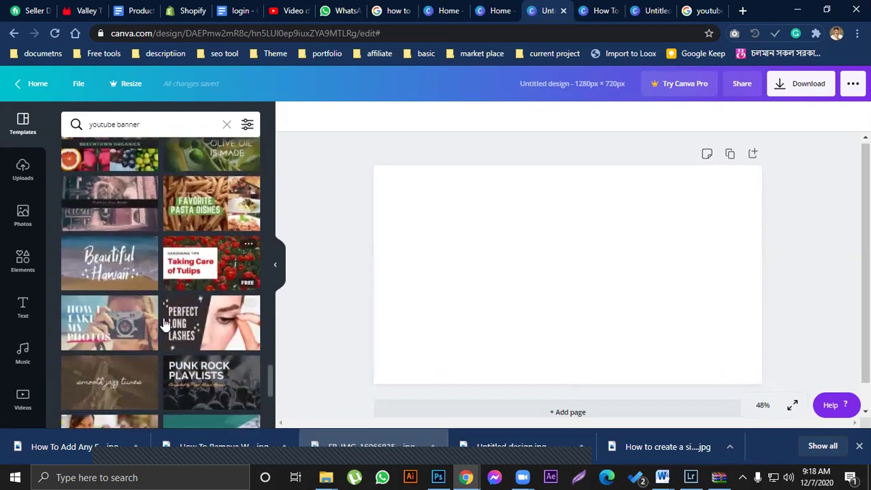
{"action": "scroll", "coordinate": [196, 328], "scroll_direction": "down", "scroll_amount": 3}
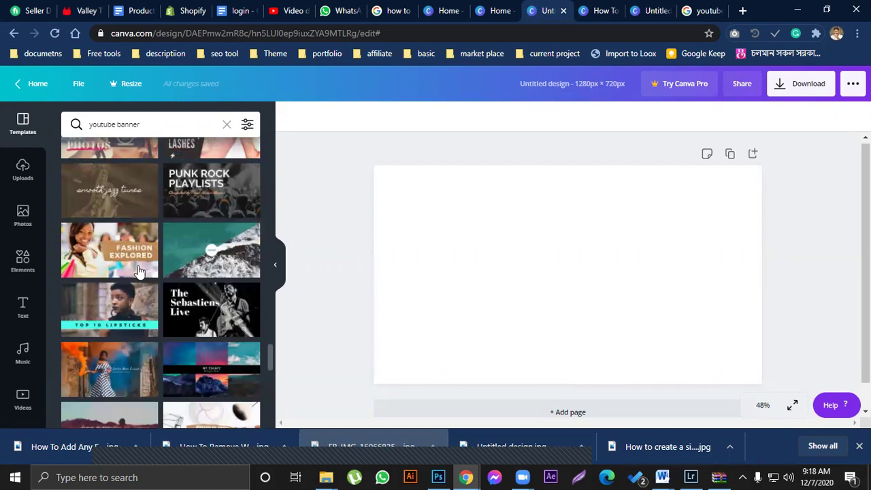
{"action": "scroll", "coordinate": [119, 299], "scroll_direction": "down", "scroll_amount": 3}
{"action": "scroll", "coordinate": [163, 305], "scroll_direction": "down", "scroll_amount": 2}
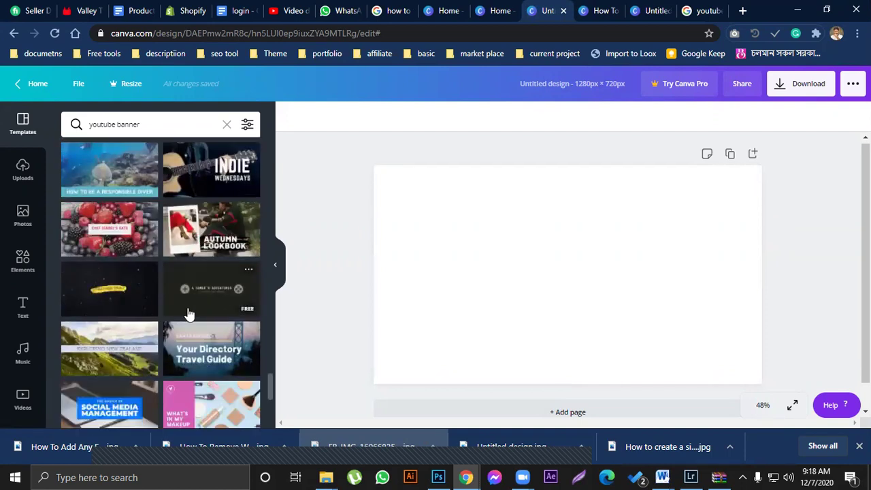
{"action": "scroll", "coordinate": [158, 331], "scroll_direction": "down", "scroll_amount": 1}
{"action": "scroll", "coordinate": [158, 327], "scroll_direction": "down", "scroll_amount": 1}
{"action": "scroll", "coordinate": [181, 308], "scroll_direction": "down", "scroll_amount": 1}
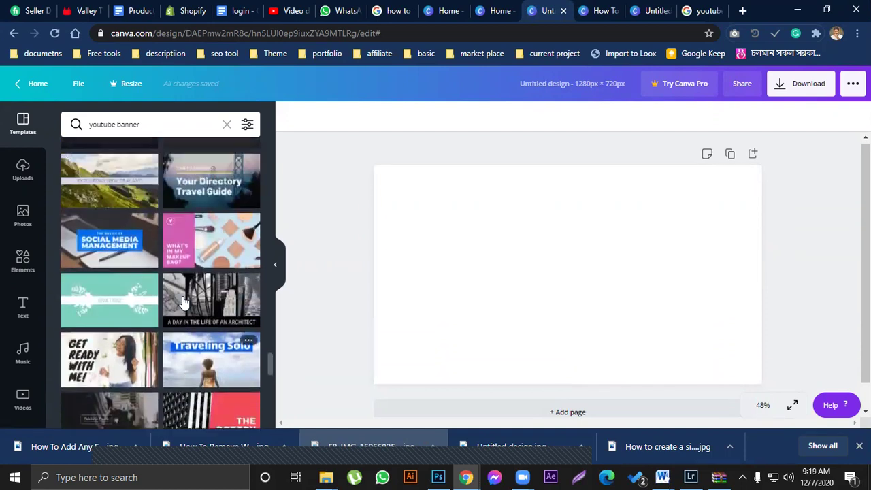
{"action": "scroll", "coordinate": [196, 247], "scroll_direction": "up", "scroll_amount": 1}
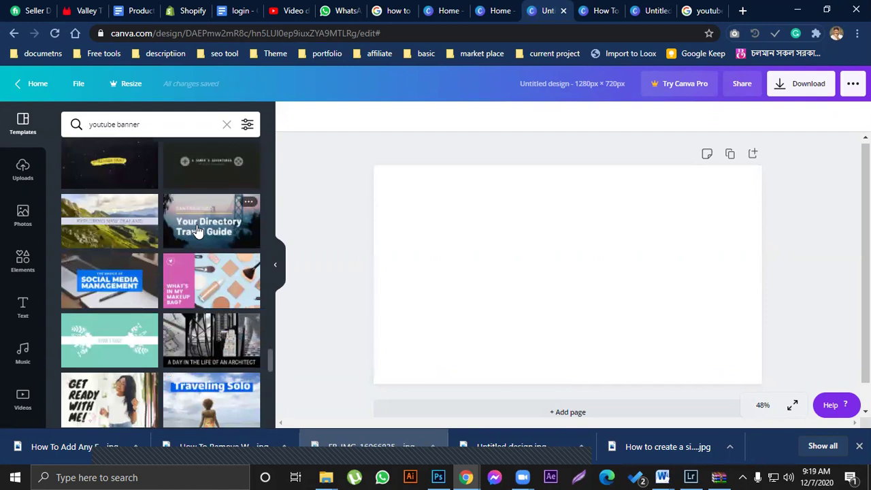
{"action": "scroll", "coordinate": [185, 303], "scroll_direction": "down", "scroll_amount": 2}
{"action": "scroll", "coordinate": [191, 325], "scroll_direction": "down", "scroll_amount": 2}
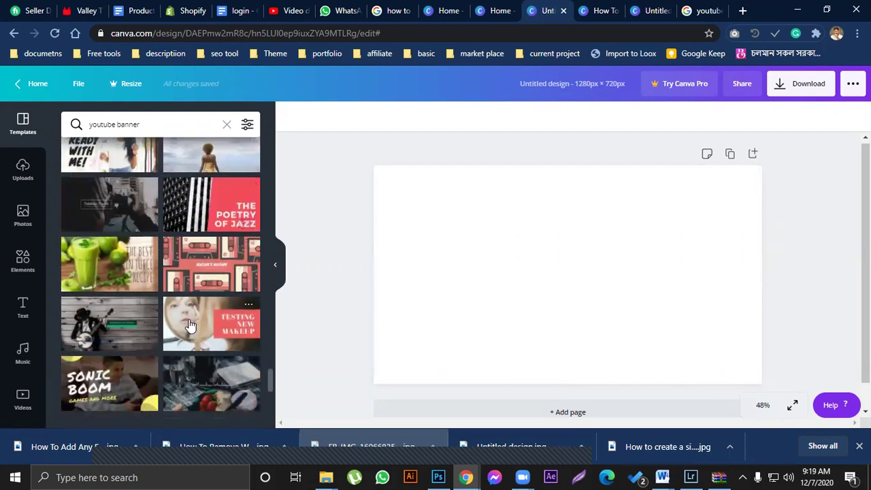
{"action": "scroll", "coordinate": [191, 313], "scroll_direction": "down", "scroll_amount": 6}
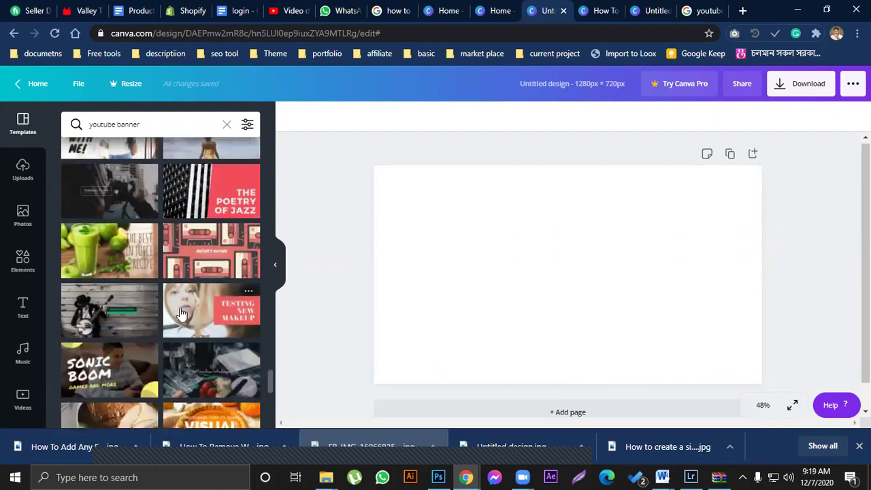
{"action": "scroll", "coordinate": [189, 321], "scroll_direction": "down", "scroll_amount": 5}
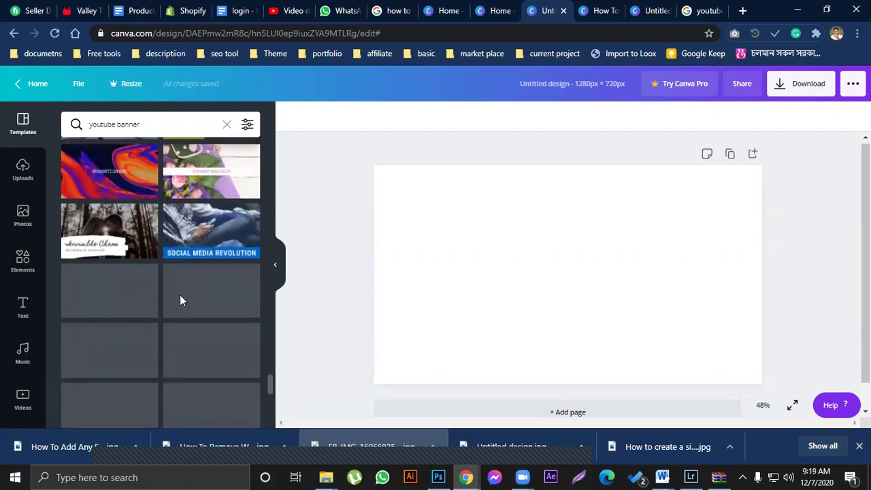
{"action": "scroll", "coordinate": [189, 281], "scroll_direction": "down", "scroll_amount": 2}
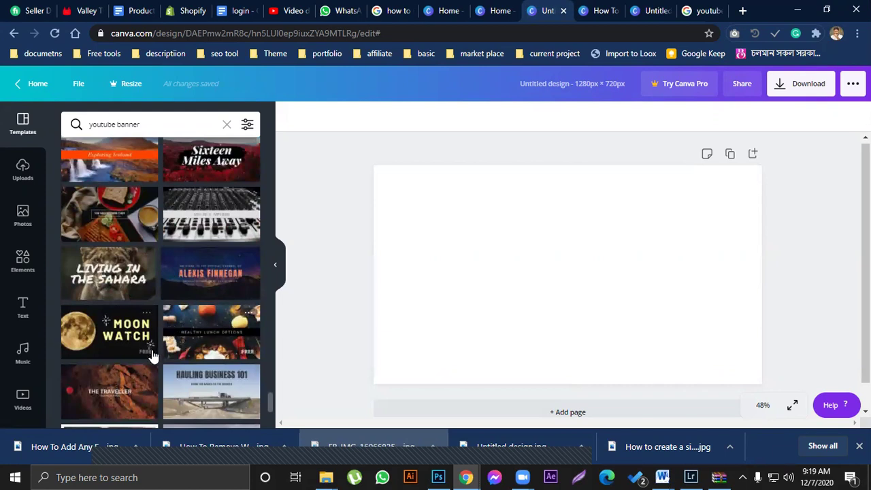
{"action": "scroll", "coordinate": [197, 292], "scroll_direction": "down", "scroll_amount": 1}
{"action": "scroll", "coordinate": [155, 324], "scroll_direction": "down", "scroll_amount": 3}
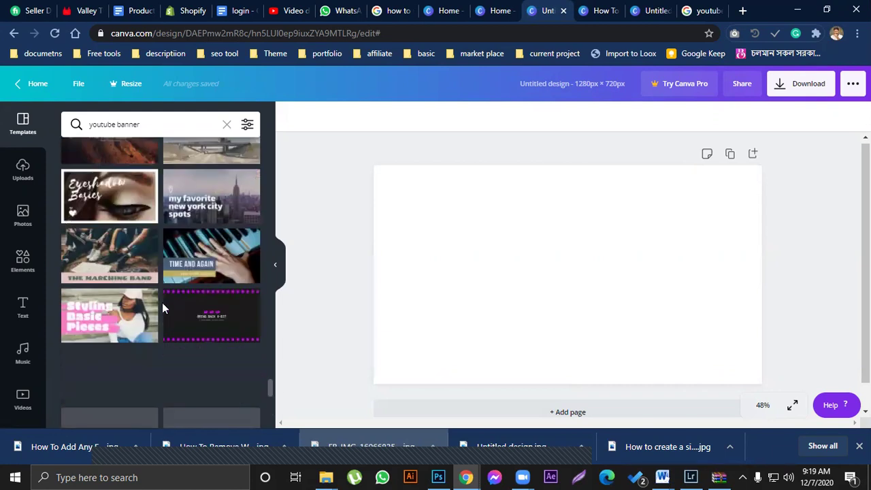
Try the Eyeshadow Basics template on the page, select its title and photo to inspect them, and undo it.
{"action": "left_click", "coordinate": [123, 202]}
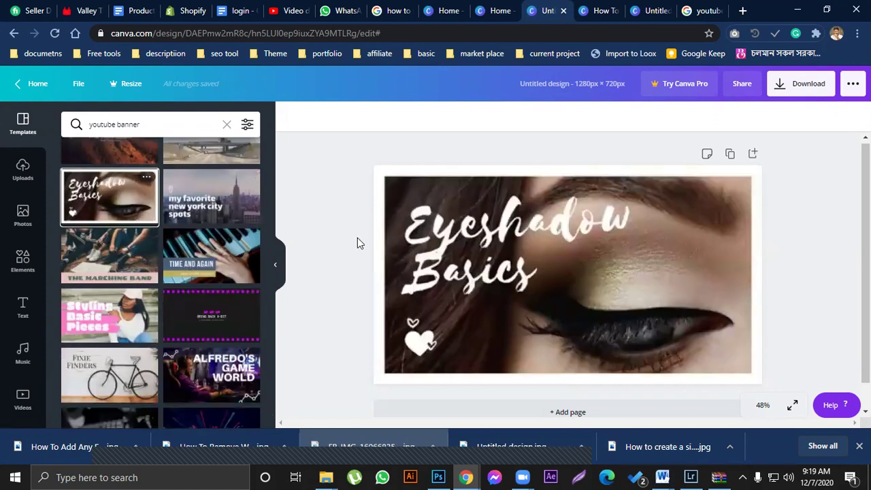
{"action": "left_click", "coordinate": [518, 277]}
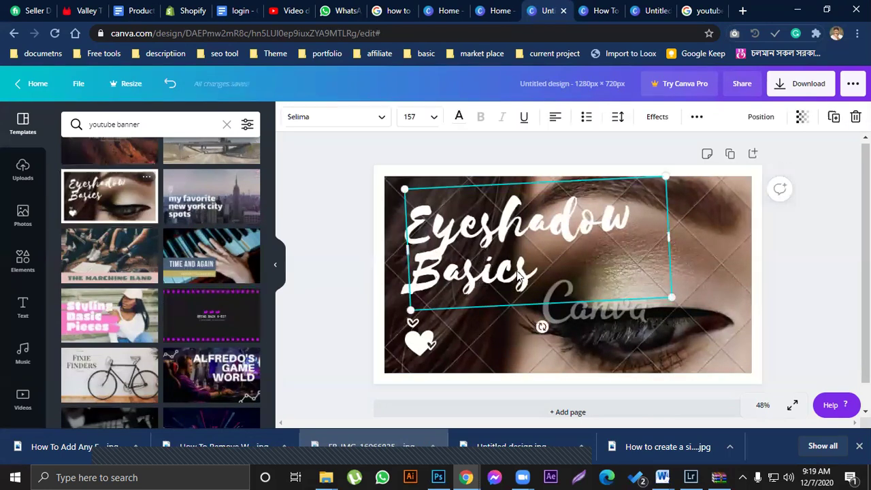
{"action": "left_click", "coordinate": [726, 285]}
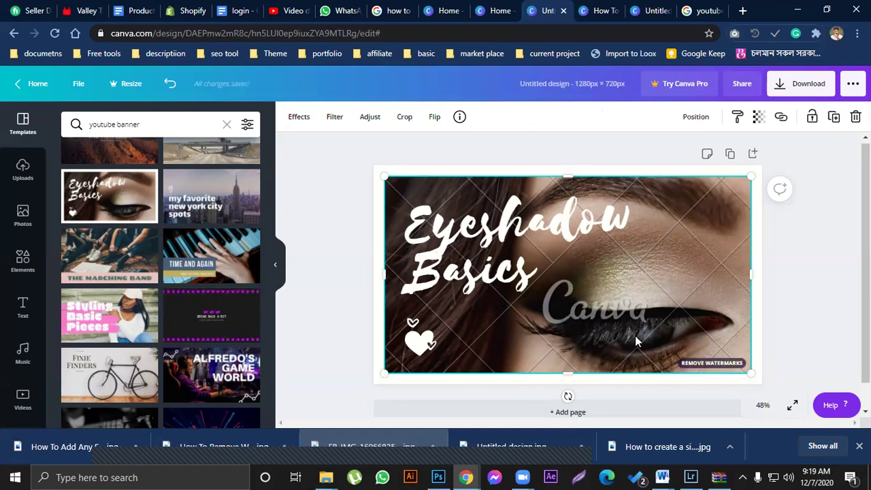
{"action": "key", "text": "ctrl+z"}
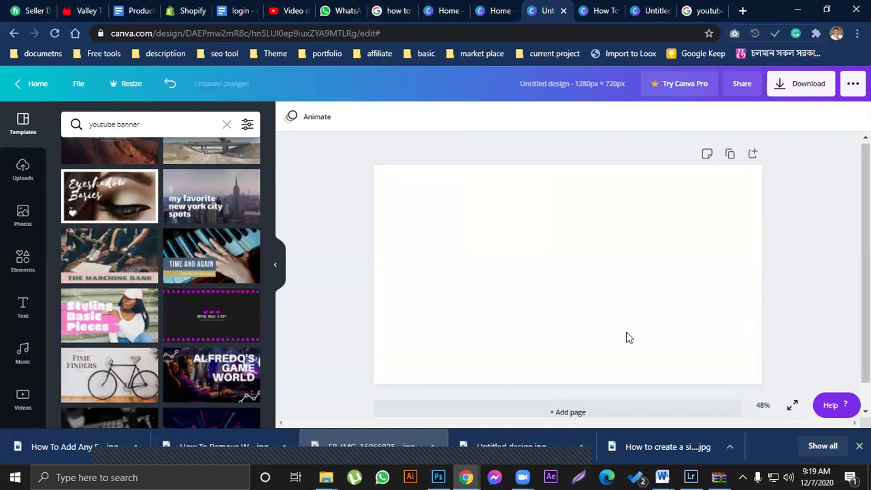
Browse the stock photos and add the free picture of a woman hugging two children to the page.
{"action": "left_click", "coordinate": [23, 218]}
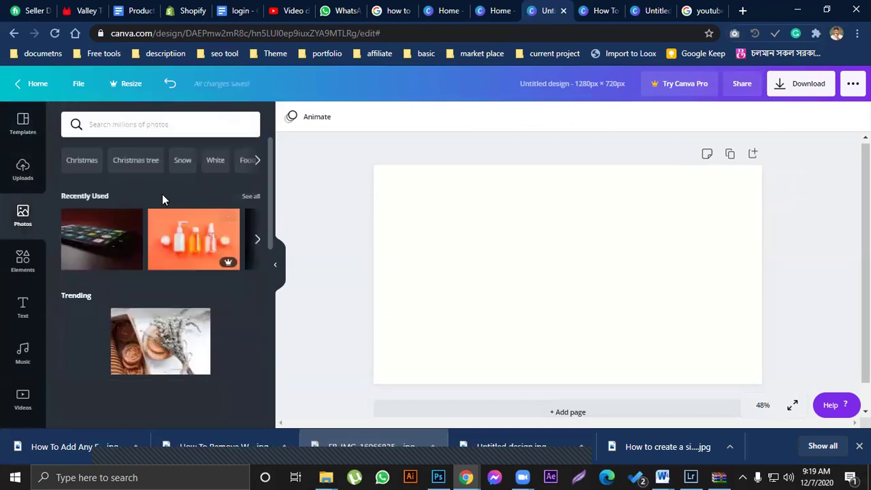
{"action": "scroll", "coordinate": [151, 330], "scroll_direction": "down", "scroll_amount": 5}
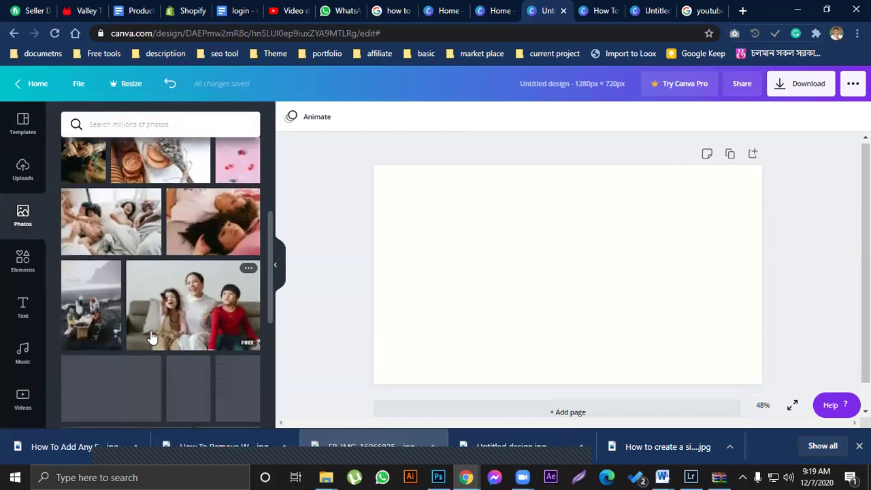
{"action": "scroll", "coordinate": [153, 333], "scroll_direction": "up", "scroll_amount": 3}
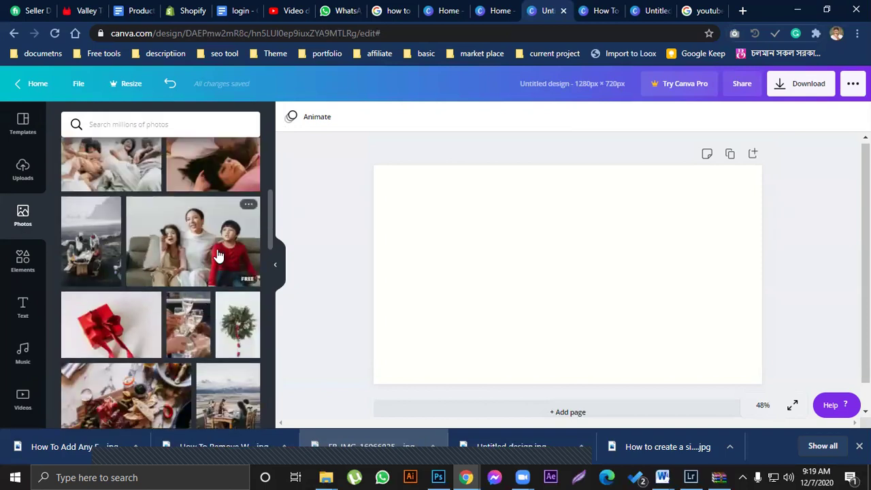
{"action": "scroll", "coordinate": [151, 301], "scroll_direction": "down", "scroll_amount": 2}
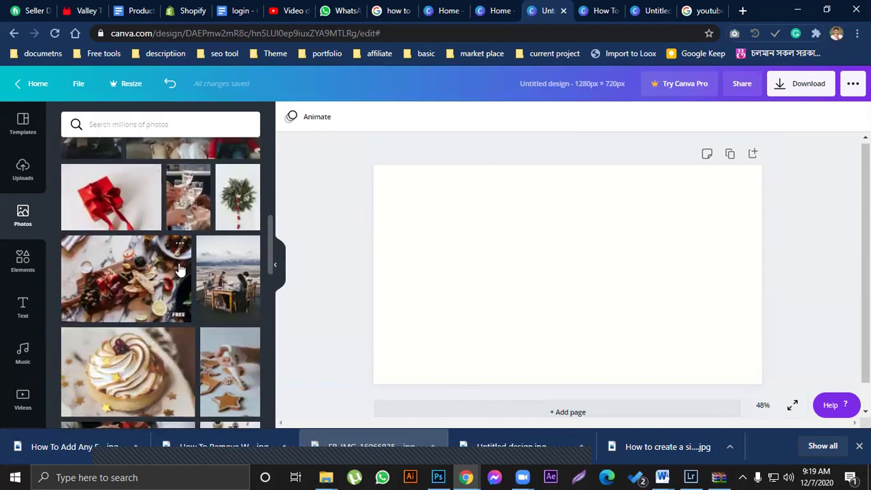
{"action": "scroll", "coordinate": [178, 272], "scroll_direction": "up", "scroll_amount": 2}
{"action": "scroll", "coordinate": [171, 286], "scroll_direction": "down", "scroll_amount": 7}
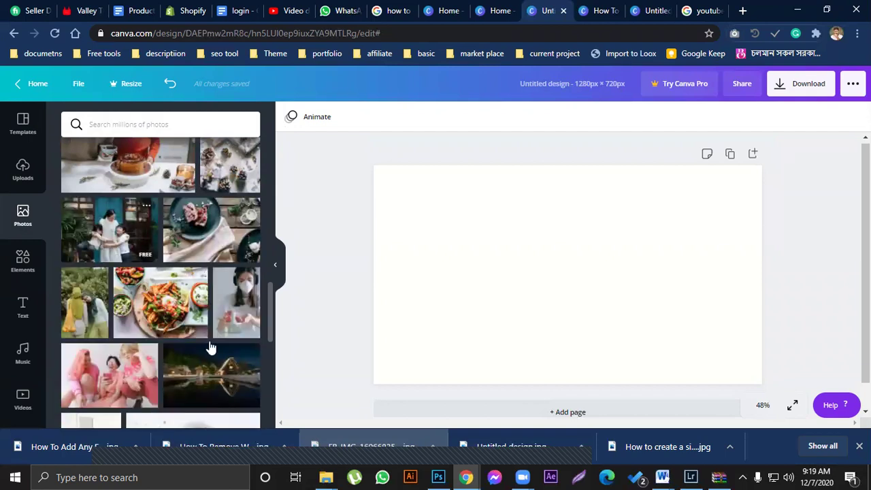
{"action": "left_click", "coordinate": [113, 241]}
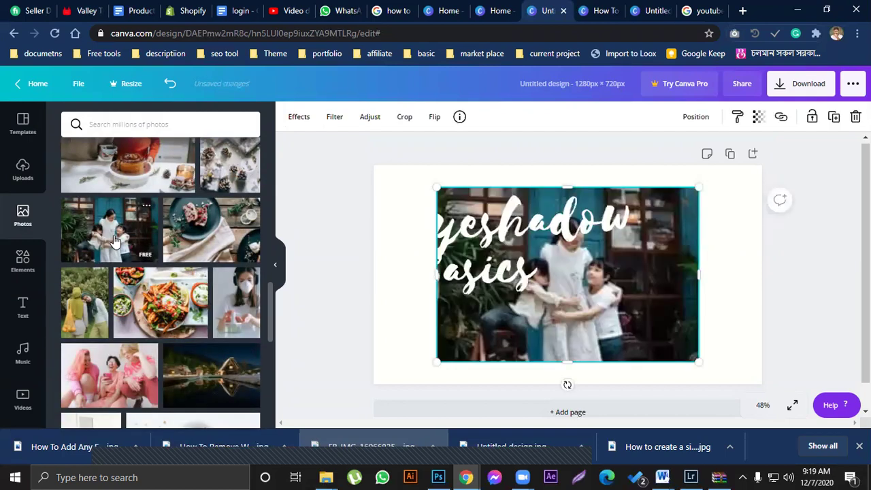
Enlarge the family photo from its corners until it covers the whole page as the background.
{"action": "left_click_drag", "start_coordinate": [720, 377], "coordinate": [753, 408]}
{"action": "left_click_drag", "start_coordinate": [439, 191], "coordinate": [342, 171]}
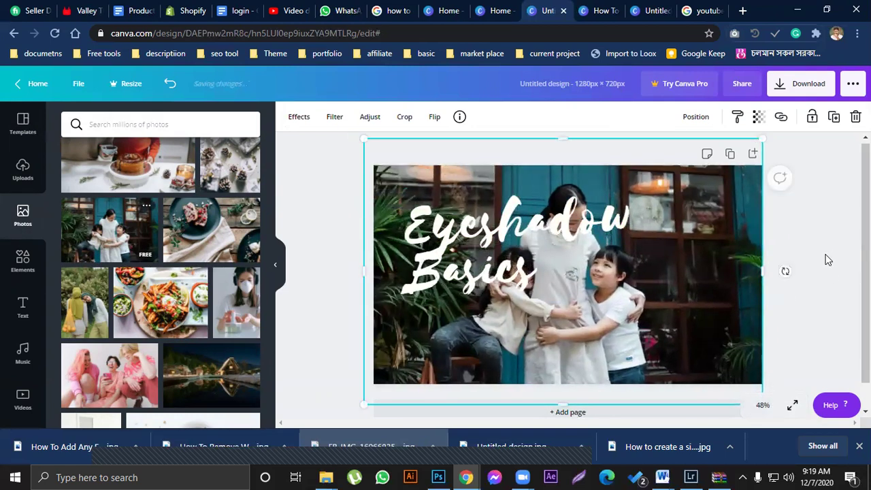
{"action": "left_click", "coordinate": [803, 272]}
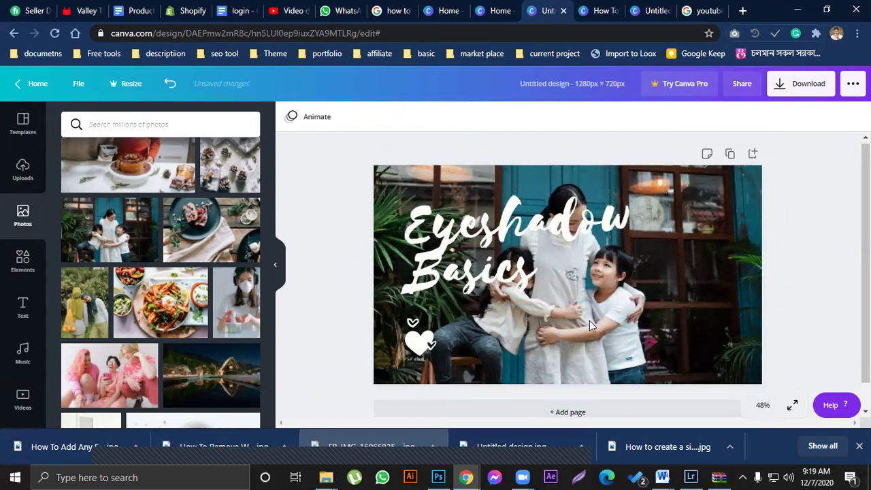
Replace the title text "Eyeshadow Basics" with "Easy way to take a screenshot on a PC".
{"action": "left_click", "coordinate": [503, 234]}
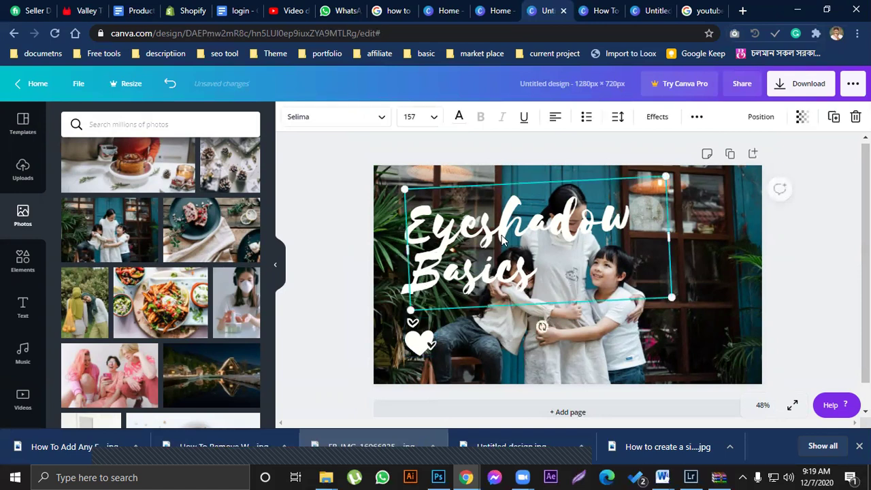
{"action": "left_click", "coordinate": [537, 278]}
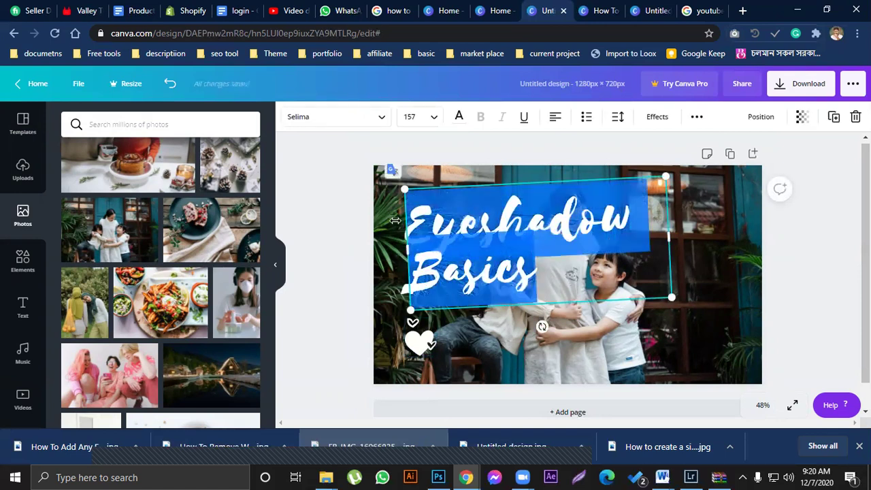
{"action": "type", "text": "Easy way to take a screenshot on a PC"}
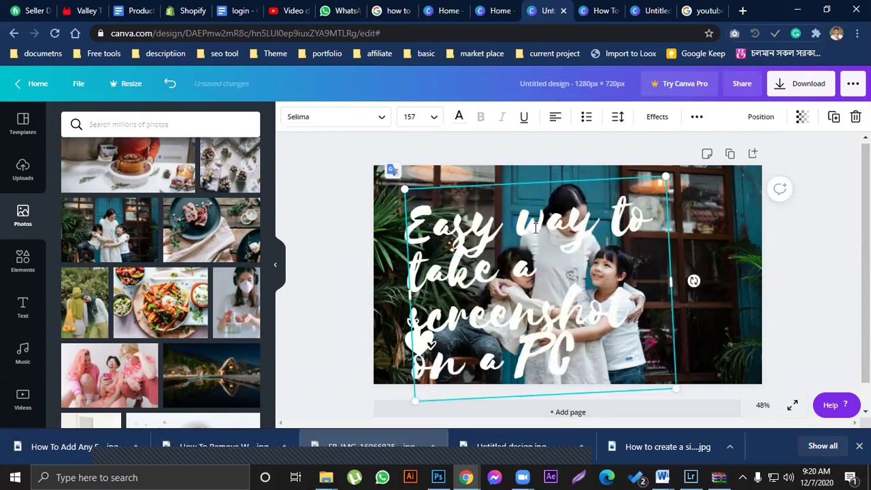
Set the title's font to Bebas Neue, scale it down to size 129, and move it to the middle of the page.
{"action": "left_click", "coordinate": [333, 117]}
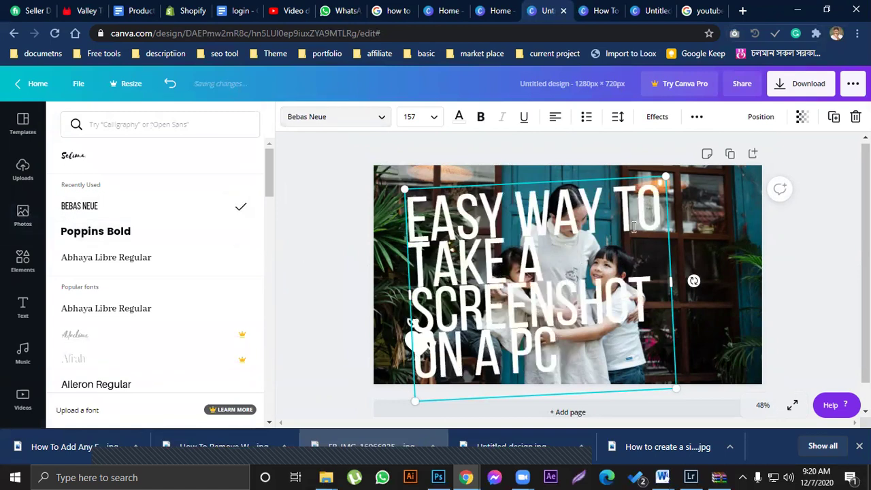
{"action": "left_click_drag", "start_coordinate": [662, 184], "coordinate": [619, 223]}
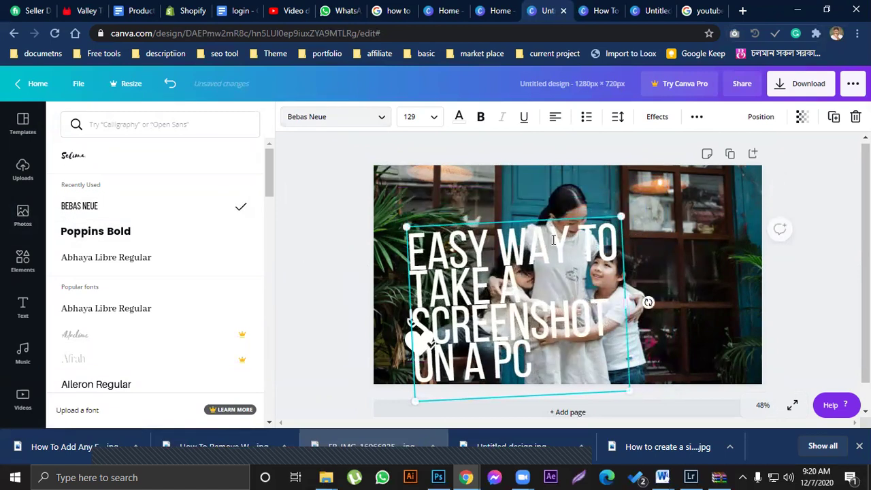
{"action": "left_click_drag", "start_coordinate": [490, 222], "coordinate": [533, 193]}
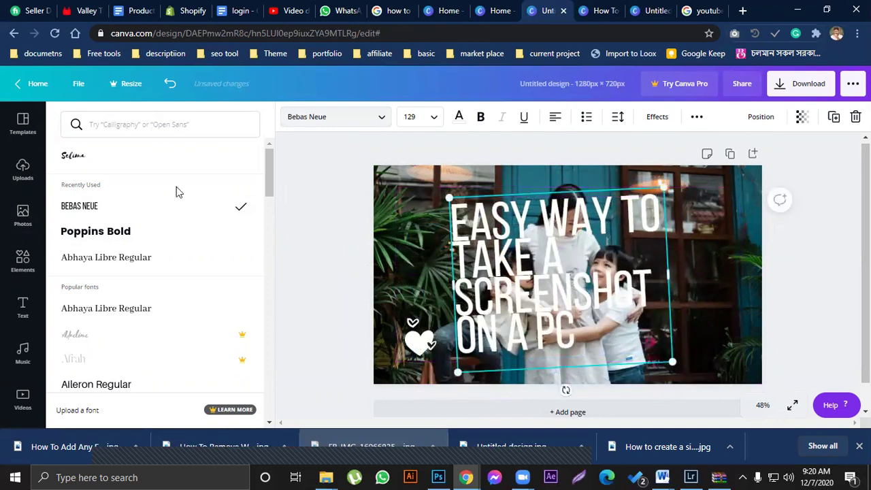
Try Poppins Bold on the title with a wider text box, and return the font to Bebas Neue.
{"action": "left_click", "coordinate": [87, 232]}
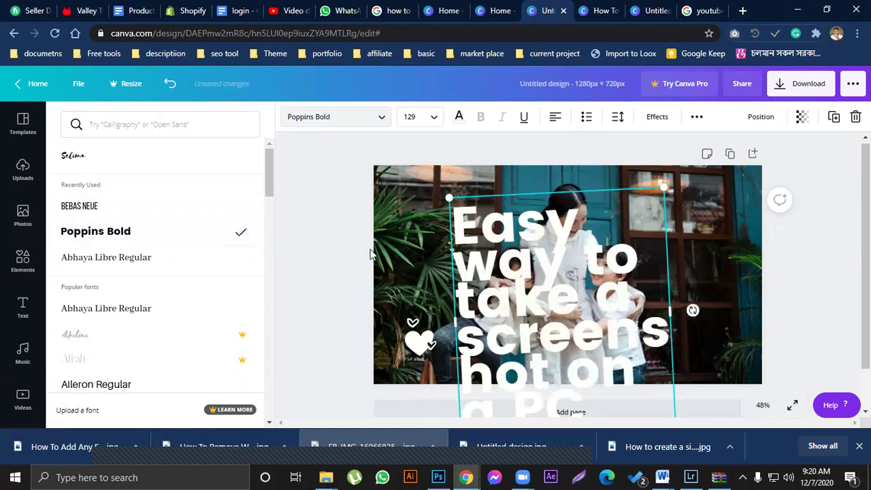
{"action": "left_click_drag", "start_coordinate": [677, 307], "coordinate": [710, 290]}
{"action": "left_click", "coordinate": [89, 205]}
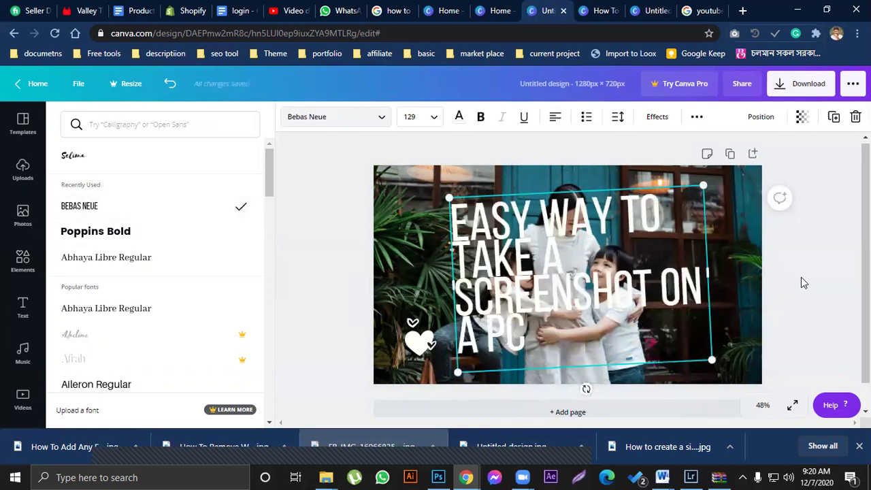
{"action": "left_click", "coordinate": [630, 256]}
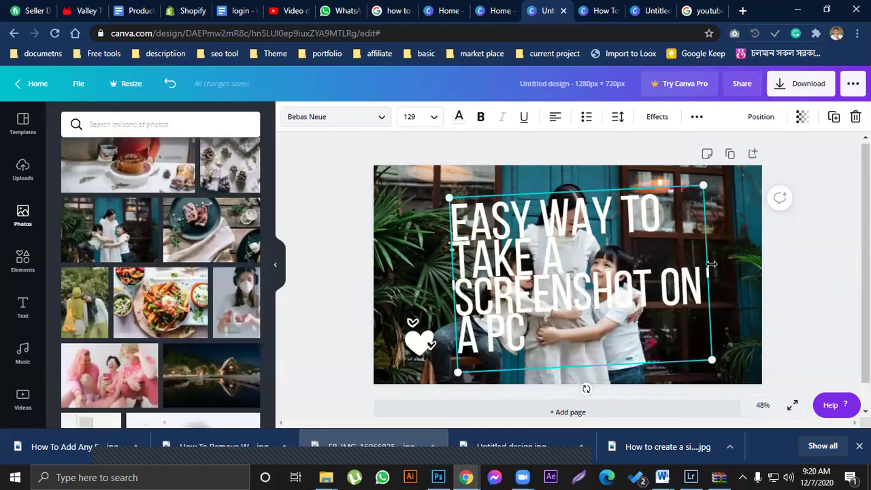
Fade the background photo by setting its transparency to 43.
{"action": "left_click", "coordinate": [746, 236]}
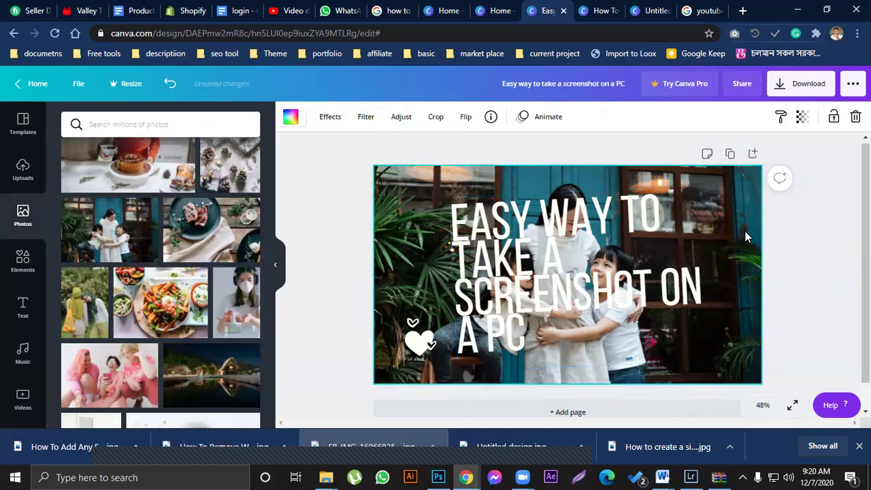
{"action": "left_click", "coordinate": [804, 118]}
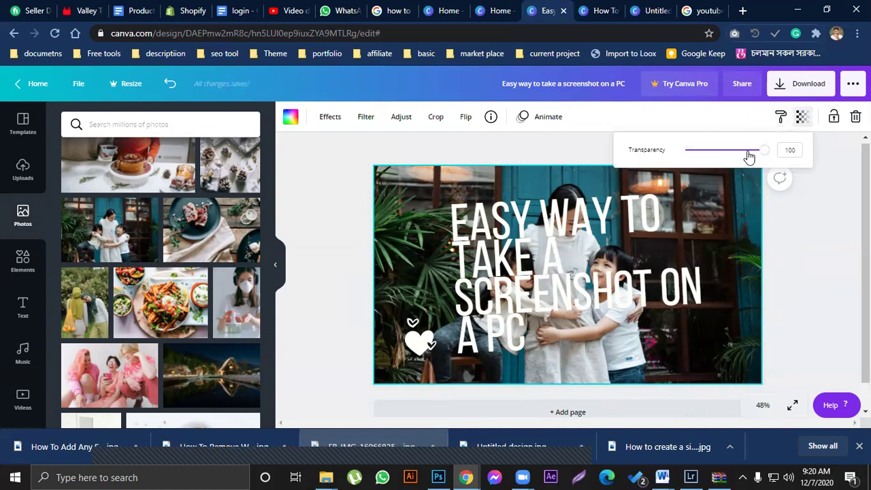
{"action": "left_click_drag", "start_coordinate": [762, 156], "coordinate": [721, 173]}
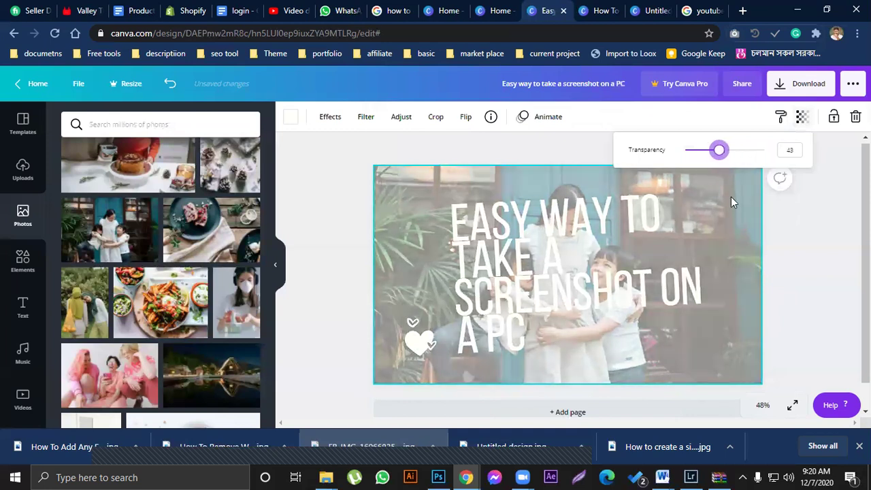
{"action": "left_click", "coordinate": [783, 284]}
Change the title's text colour to the near-black shade sampled from the photo.
{"action": "left_click", "coordinate": [567, 264]}
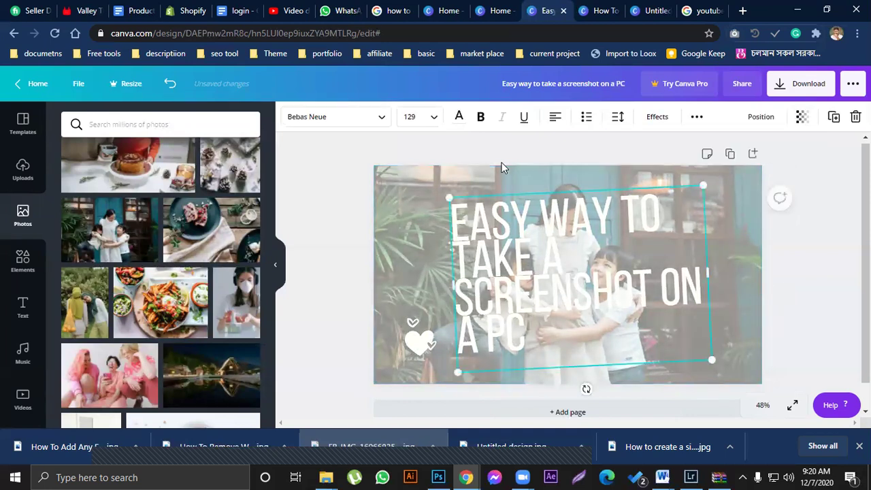
{"action": "left_click", "coordinate": [458, 117]}
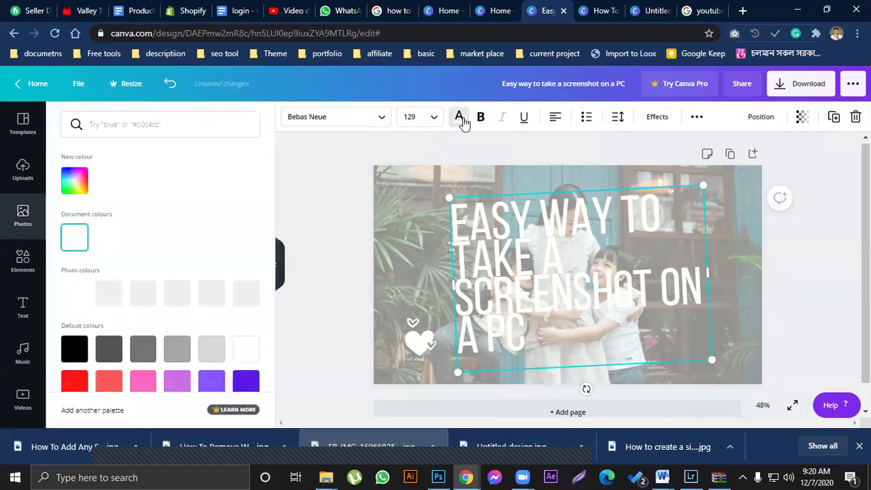
{"action": "left_click", "coordinate": [105, 294]}
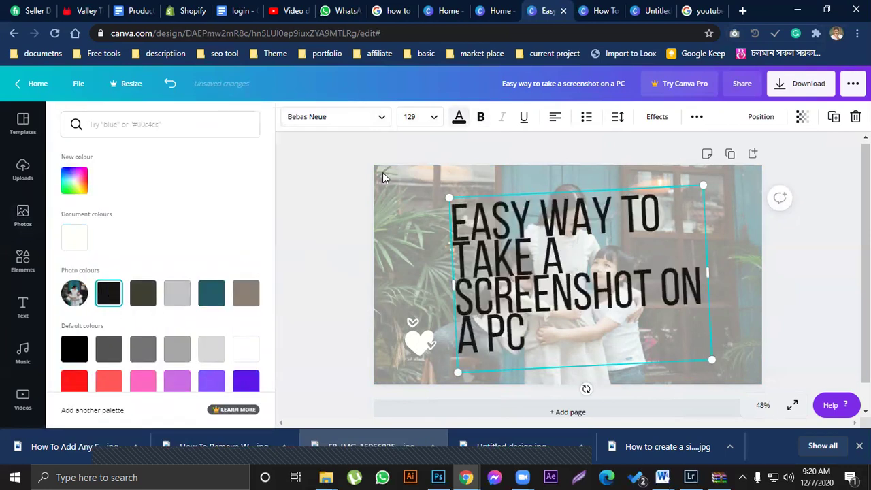
Try Archivo Black and Bukhari Script on the title, and set its font to Eczar SemiBold.
{"action": "left_click", "coordinate": [348, 124]}
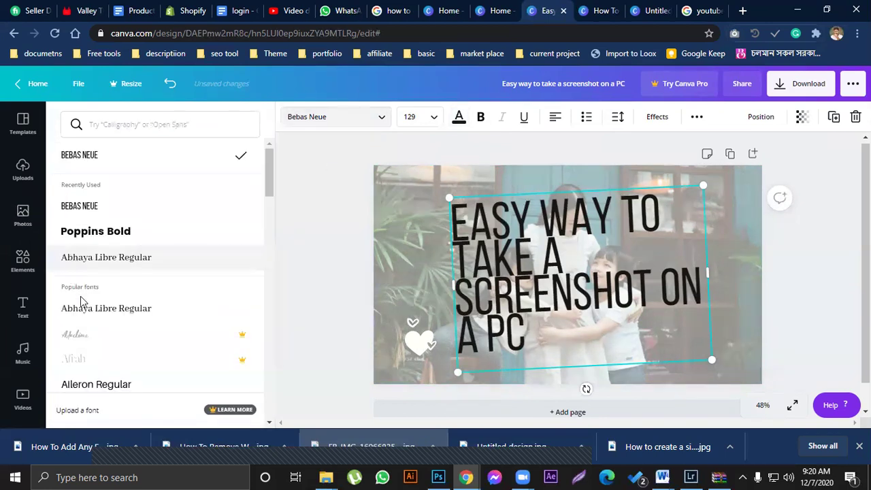
{"action": "scroll", "coordinate": [84, 299], "scroll_direction": "down", "scroll_amount": 3}
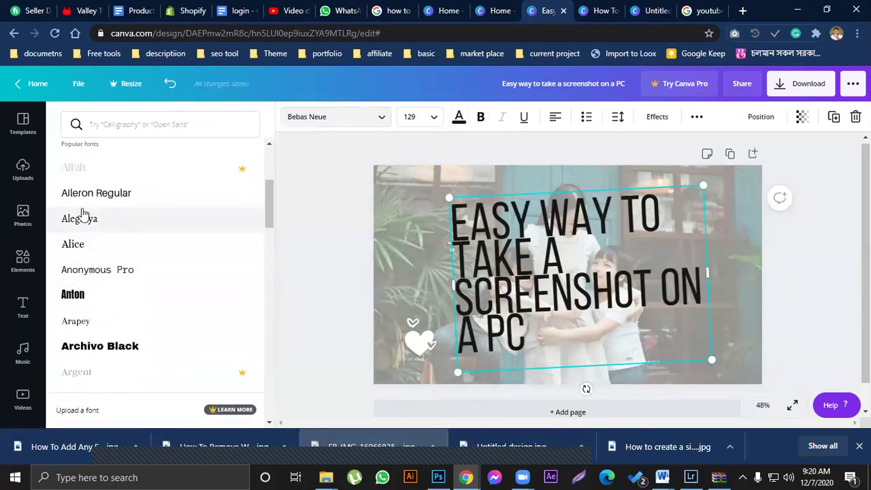
{"action": "scroll", "coordinate": [136, 273], "scroll_direction": "down", "scroll_amount": 3}
{"action": "scroll", "coordinate": [122, 205], "scroll_direction": "up", "scroll_amount": 1}
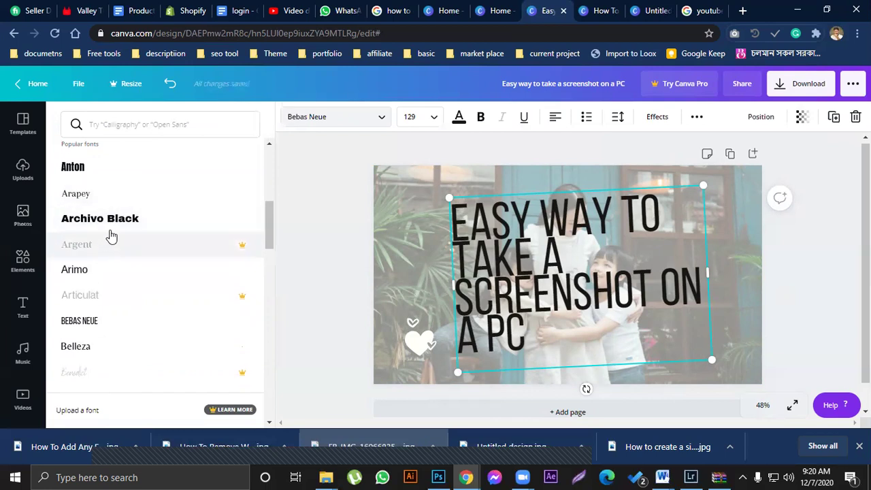
{"action": "left_click", "coordinate": [110, 225]}
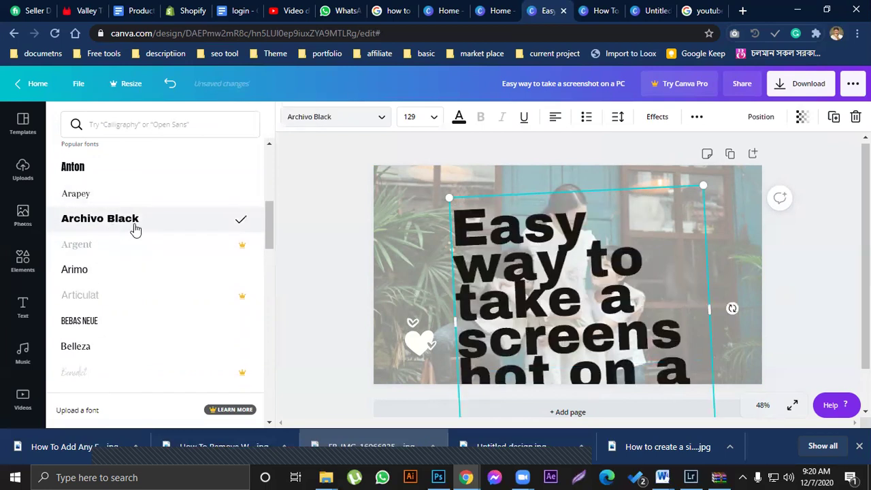
{"action": "scroll", "coordinate": [89, 320], "scroll_direction": "down", "scroll_amount": 3}
{"action": "left_click", "coordinate": [105, 288]}
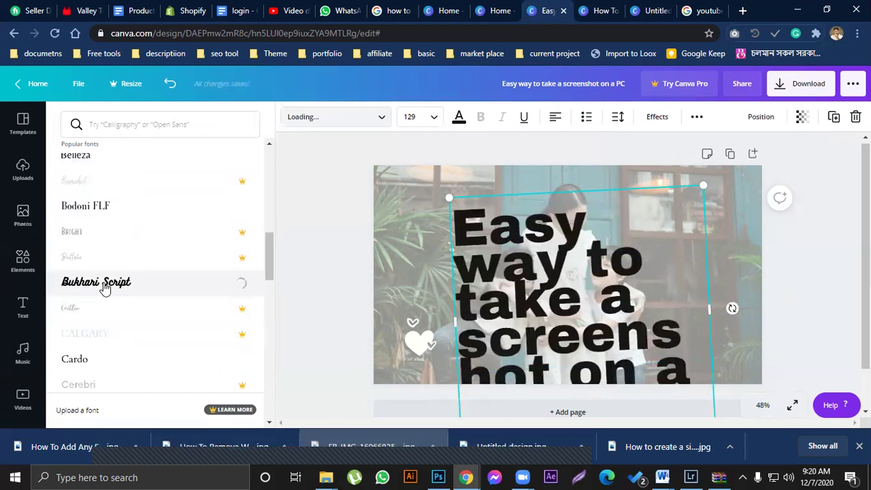
{"action": "scroll", "coordinate": [95, 299], "scroll_direction": "down", "scroll_amount": 4}
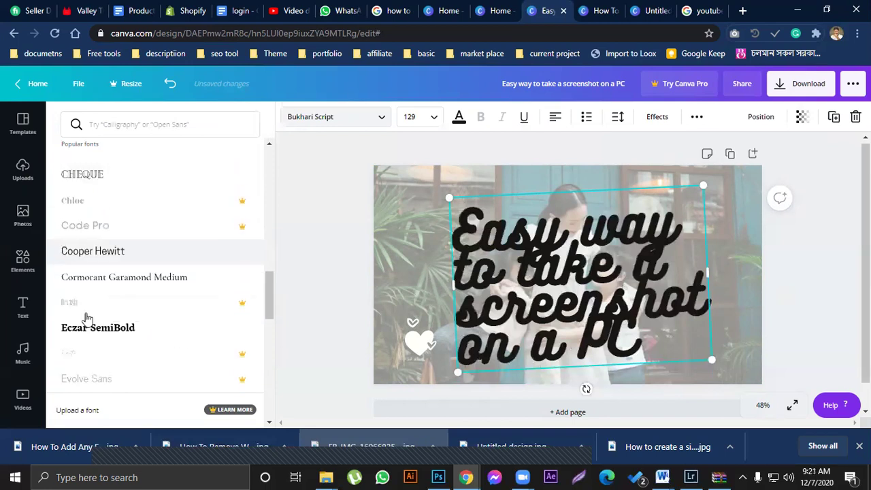
{"action": "left_click", "coordinate": [84, 309]}
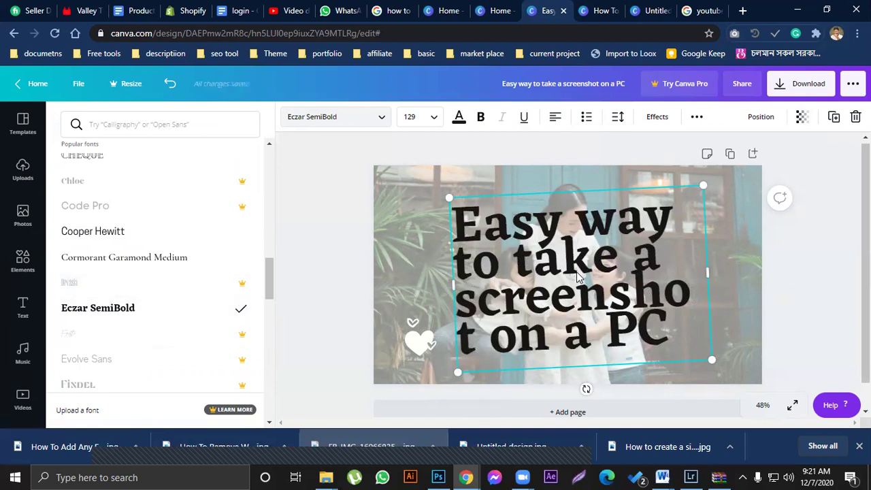
Replace "on a PC" at the end of the title with a question mark.
{"action": "mouse_move", "coordinate": [682, 328]}
{"action": "left_mouse_down"}
{"action": "mouse_move", "coordinate": [449, 329]}
{"action": "mouse_move", "coordinate": [457, 345]}
{"action": "mouse_move", "coordinate": [679, 336]}
{"action": "left_mouse_up"}
{"action": "key", "text": "BackSpace"}
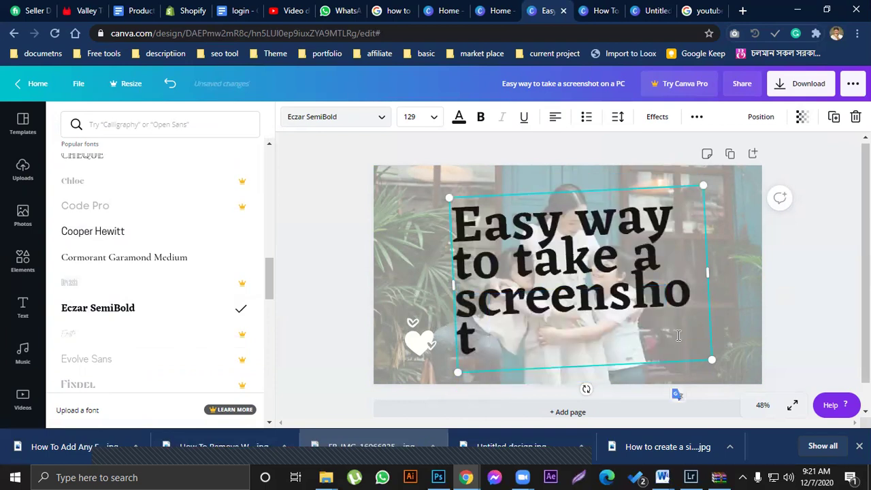
{"action": "type", "text": "?"}
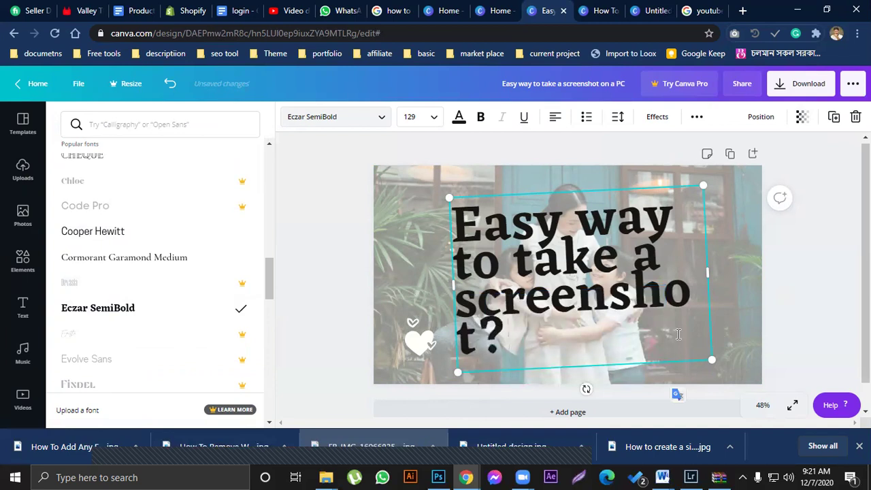
{"action": "key", "text": "BackSpace"}
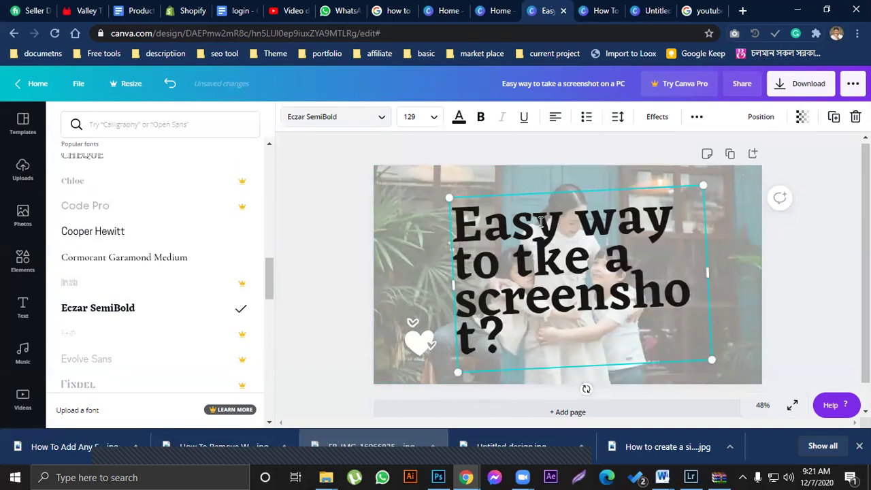
{"action": "key", "text": "BackSpace"}
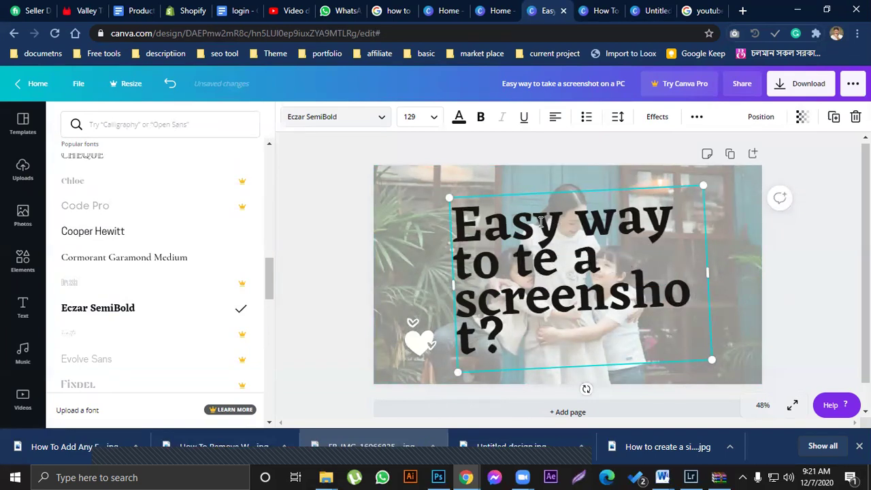
{"action": "type", "text": "ak"}
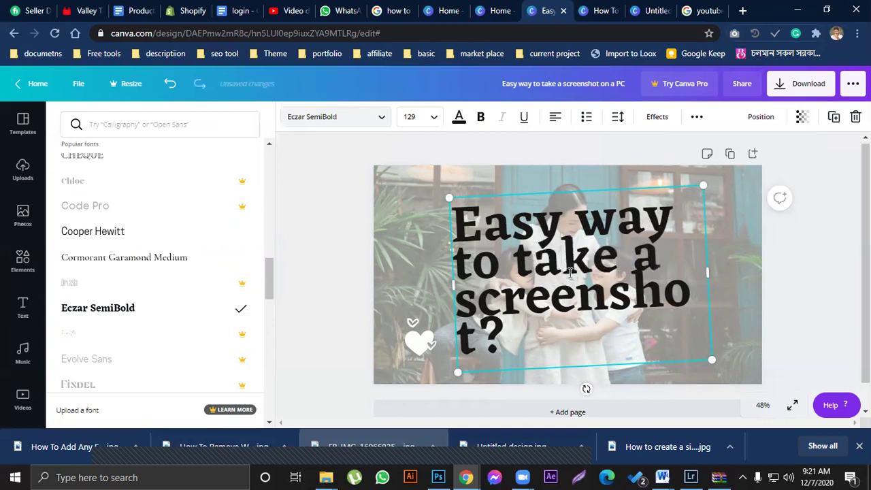
Change the word "Easy" at the start of the title to "Easiest".
{"action": "key", "text": "ctrl+a"}
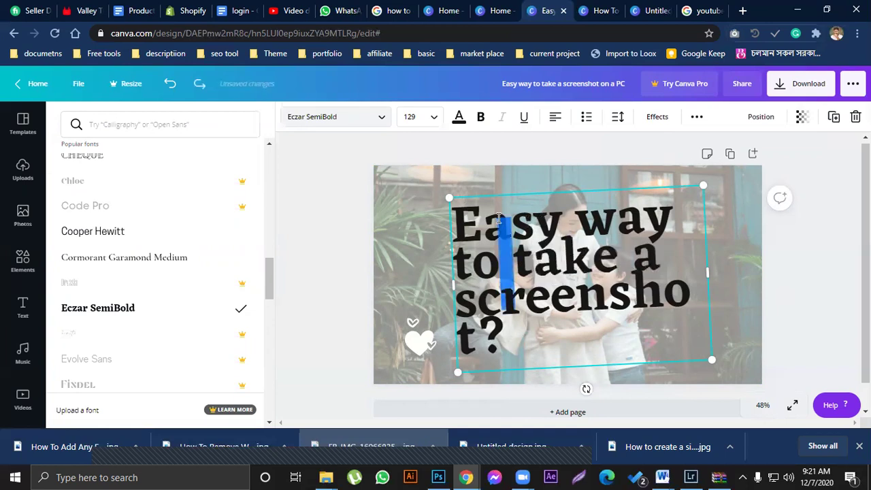
{"action": "left_click", "coordinate": [525, 215]}
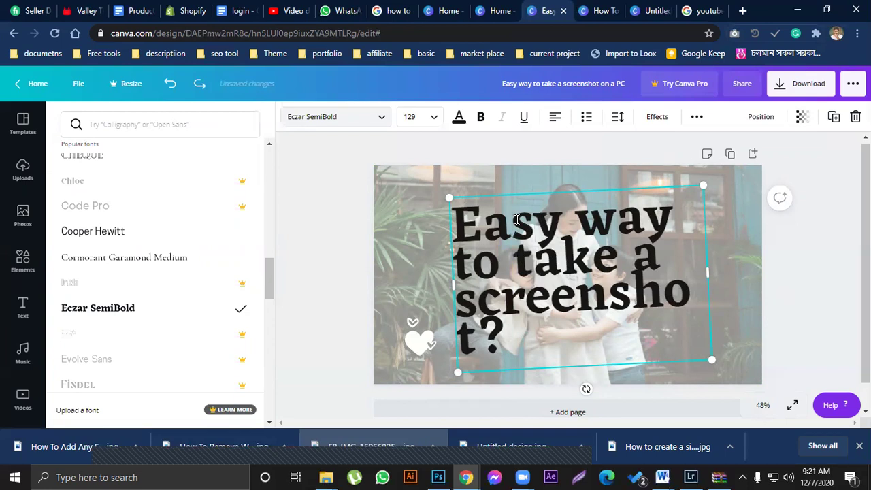
{"action": "key", "text": "BackSpace"}
{"action": "type", "text": "ie"}
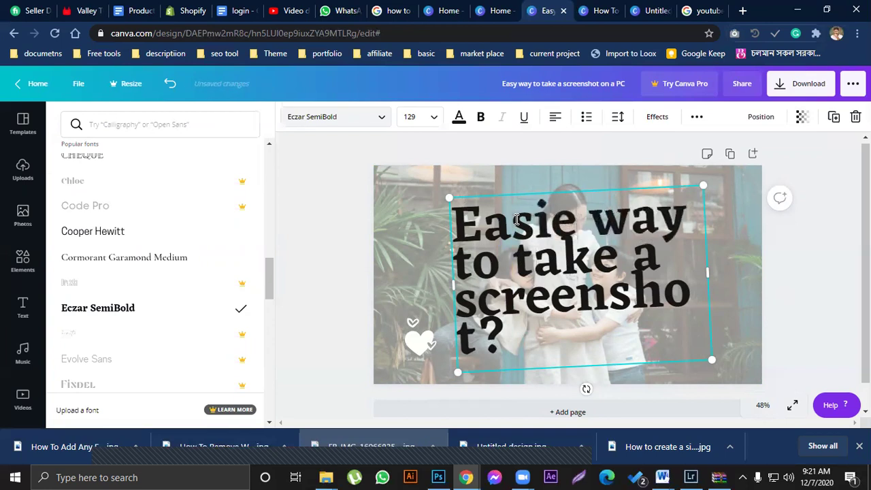
{"action": "type", "text": "st"}
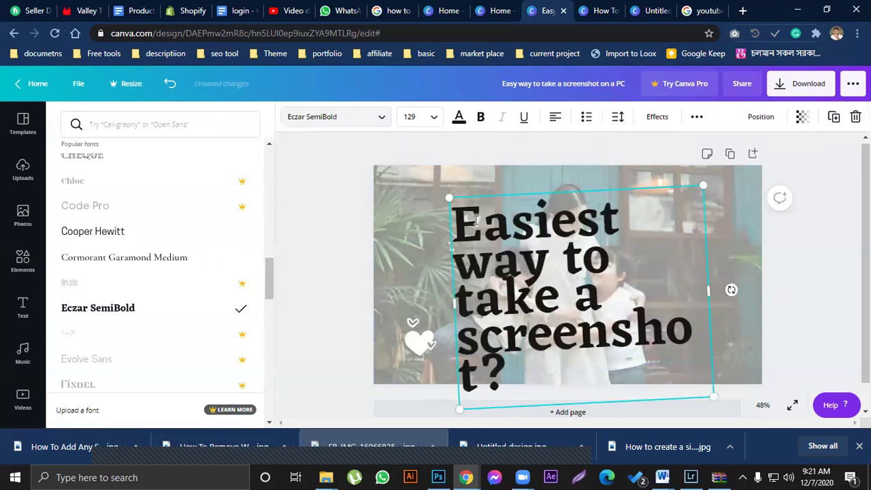
Widen and reposition the title's text box so the text runs over three lines at font size 130 within the banner.
{"action": "left_click_drag", "start_coordinate": [399, 187], "coordinate": [446, 195]}
{"action": "left_click_drag", "start_coordinate": [709, 288], "coordinate": [753, 268]}
{"action": "mouse_move", "coordinate": [589, 187]}
{"action": "left_mouse_down"}
{"action": "mouse_move", "coordinate": [579, 206]}
{"action": "mouse_move", "coordinate": [565, 200]}
{"action": "mouse_move", "coordinate": [580, 199]}
{"action": "left_mouse_up"}
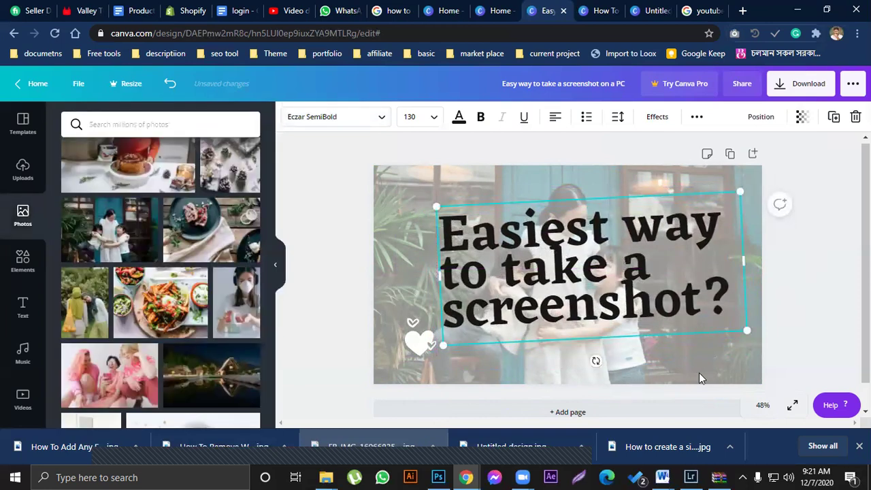
Browse the stock photos and search them for "screensot".
{"action": "left_click", "coordinate": [699, 373]}
{"action": "scroll", "coordinate": [134, 340], "scroll_direction": "down", "scroll_amount": 5}
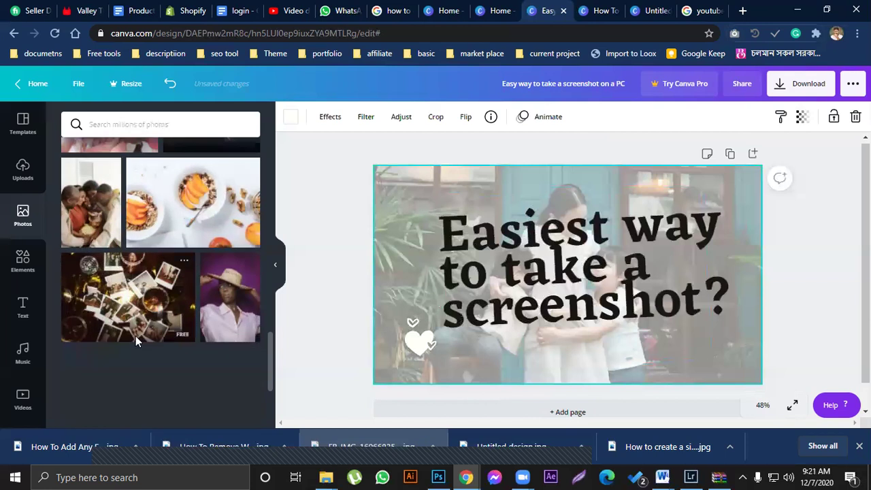
{"action": "scroll", "coordinate": [147, 332], "scroll_direction": "down", "scroll_amount": 2}
{"action": "scroll", "coordinate": [147, 332], "scroll_direction": "down", "scroll_amount": 2}
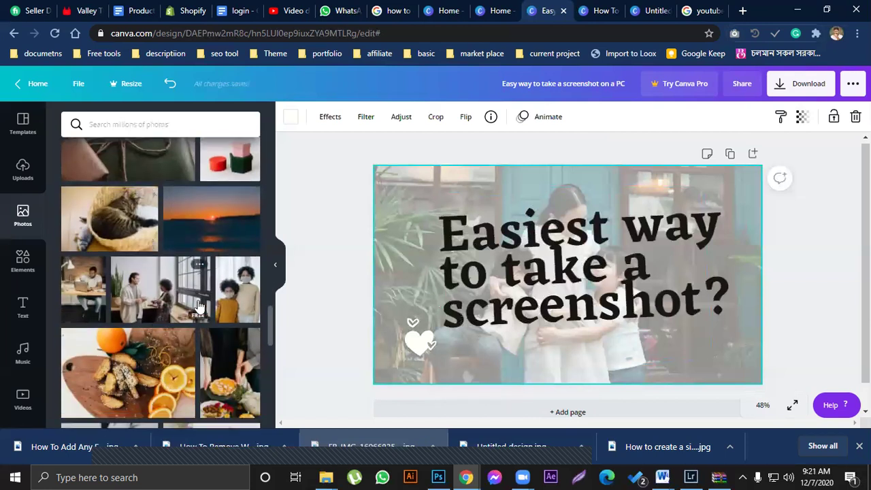
{"action": "left_click", "coordinate": [163, 123]}
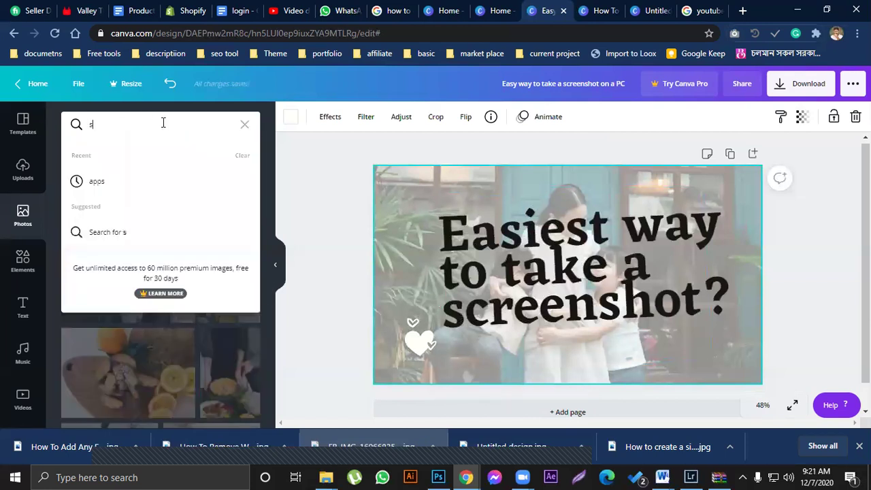
{"action": "type", "text": "screensot"}
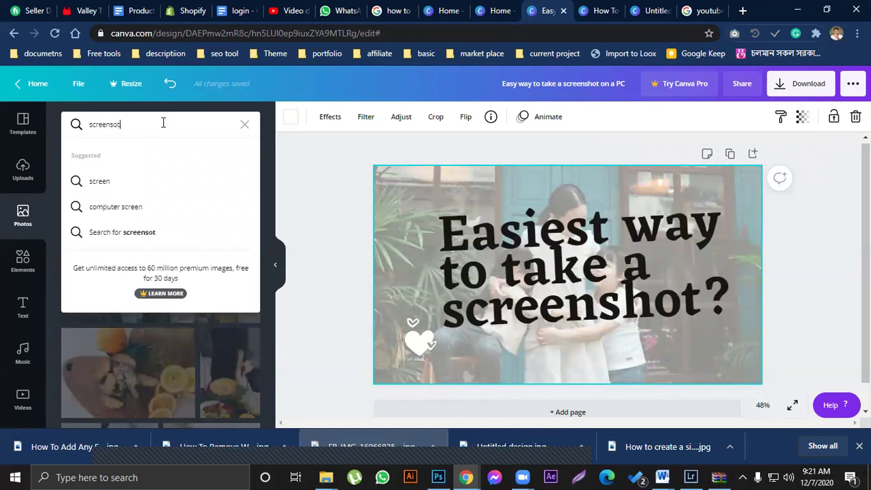
{"action": "left_click", "coordinate": [150, 183]}
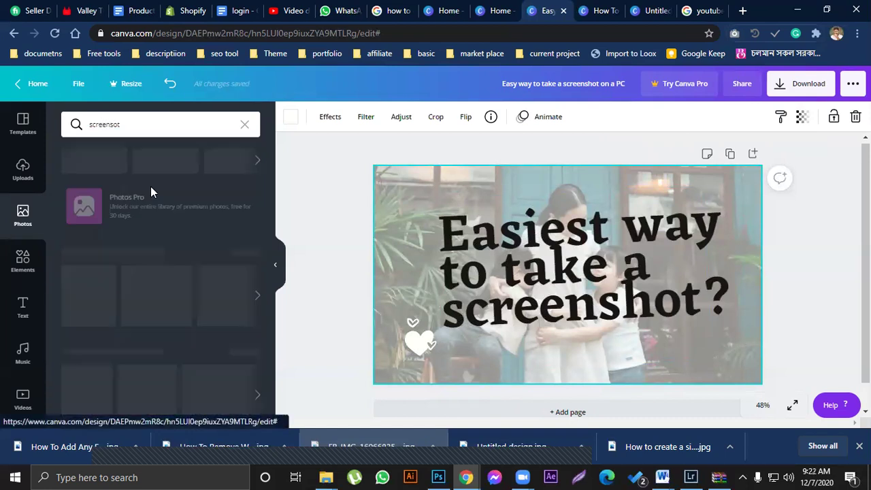
Search the stock photos for "computer screen".
{"action": "left_click", "coordinate": [142, 123]}
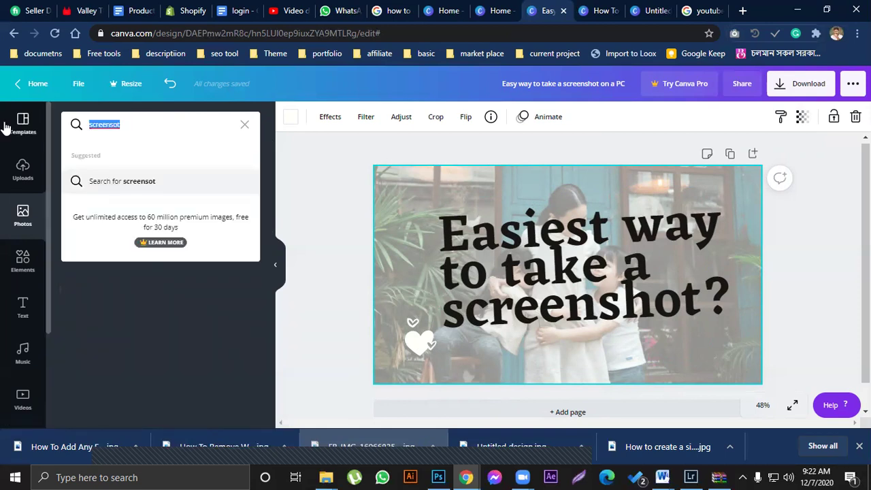
{"action": "type", "text": "comput"}
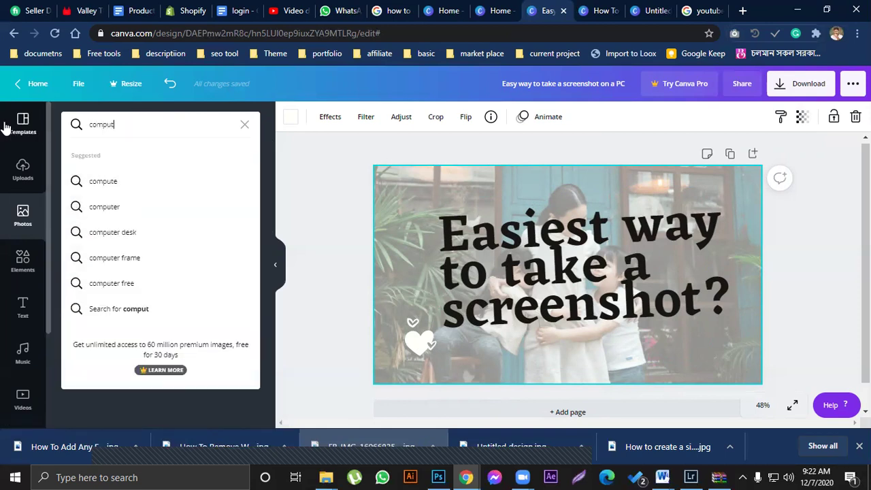
{"action": "type", "text": "er"}
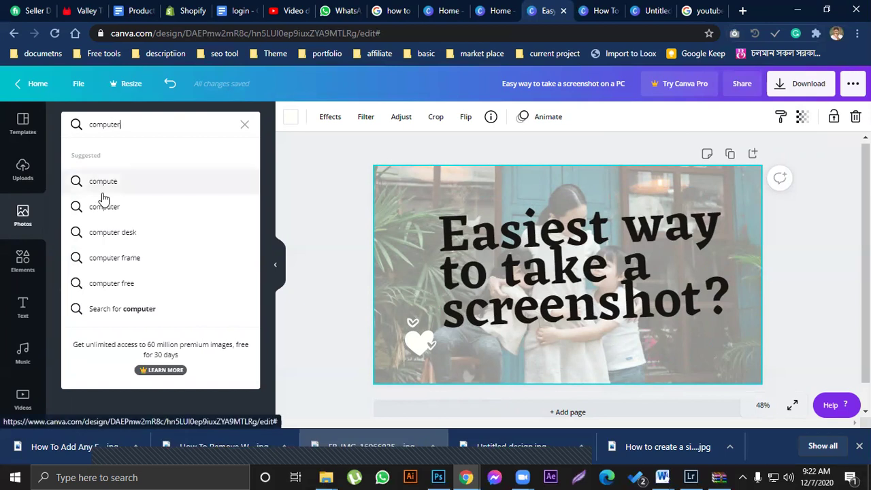
{"action": "type", "text": " screen"}
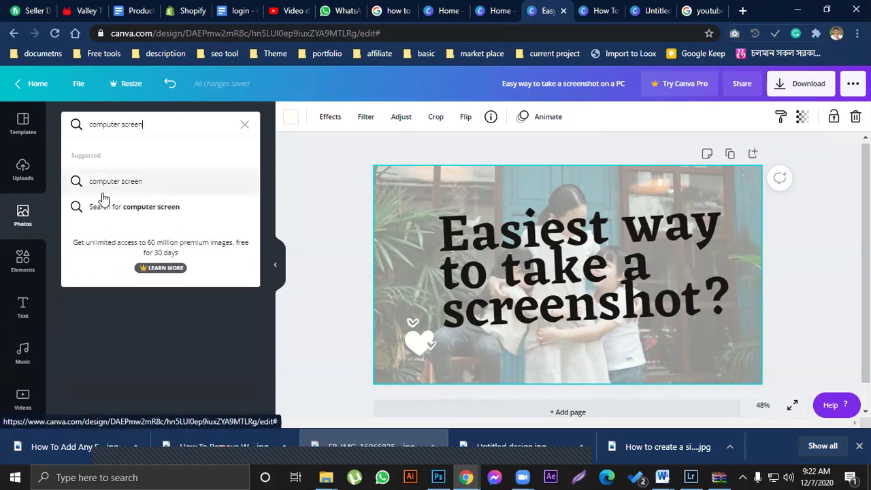
{"action": "left_click", "coordinate": [105, 182]}
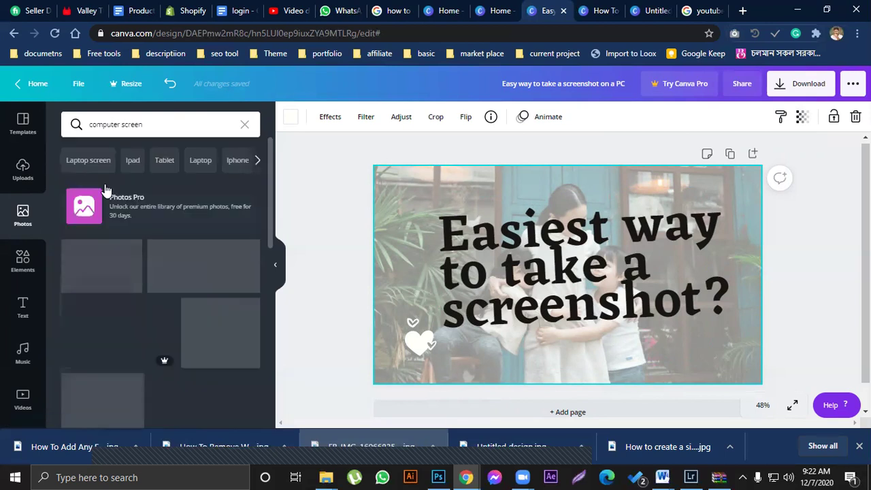
Add the free photo of a Windows desktop computer on a wooden desk and enlarge it to cover the whole page.
{"action": "scroll", "coordinate": [146, 347], "scroll_direction": "down", "scroll_amount": 5}
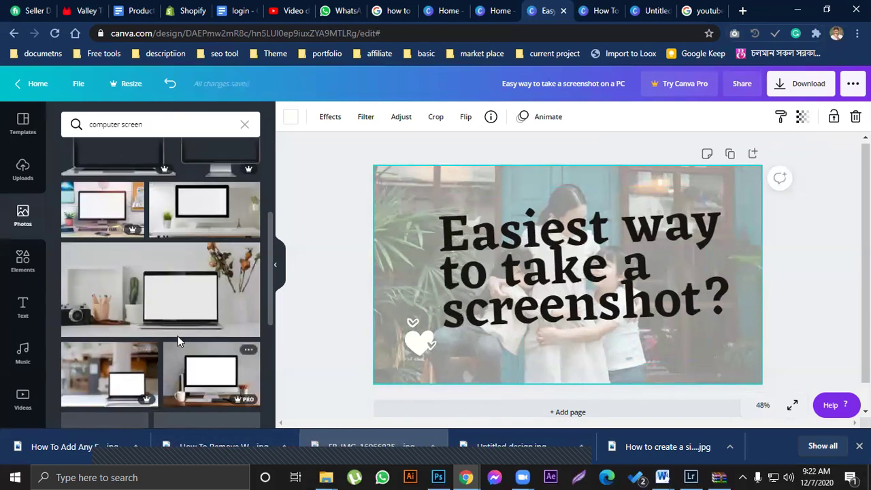
{"action": "scroll", "coordinate": [214, 358], "scroll_direction": "down", "scroll_amount": 2}
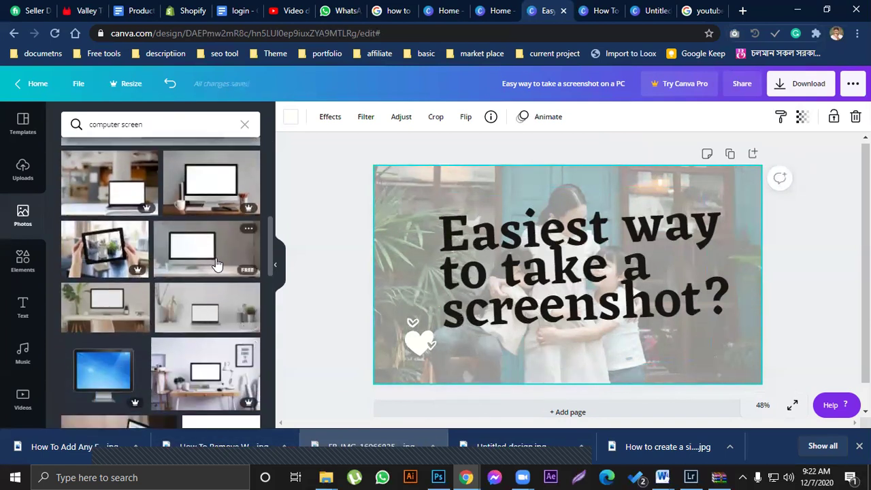
{"action": "scroll", "coordinate": [204, 347], "scroll_direction": "down", "scroll_amount": 3}
{"action": "scroll", "coordinate": [197, 337], "scroll_direction": "down", "scroll_amount": 2}
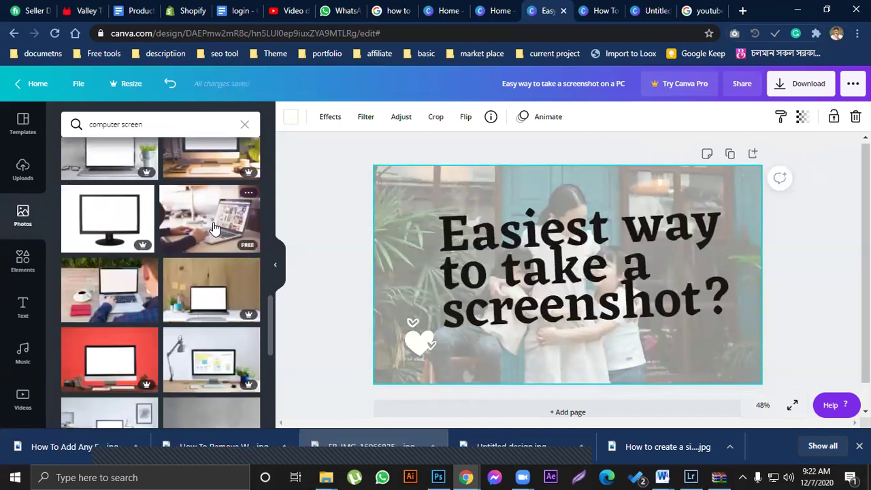
{"action": "scroll", "coordinate": [198, 293], "scroll_direction": "down", "scroll_amount": 2}
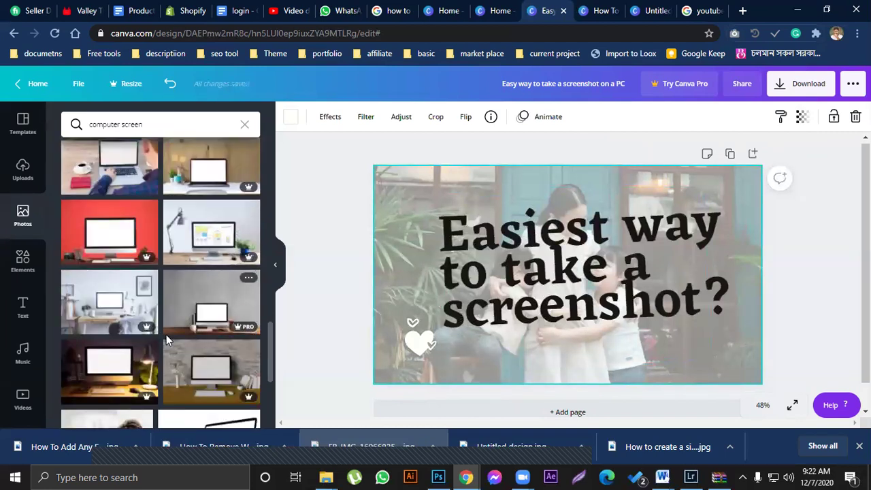
{"action": "scroll", "coordinate": [179, 282], "scroll_direction": "down", "scroll_amount": 5}
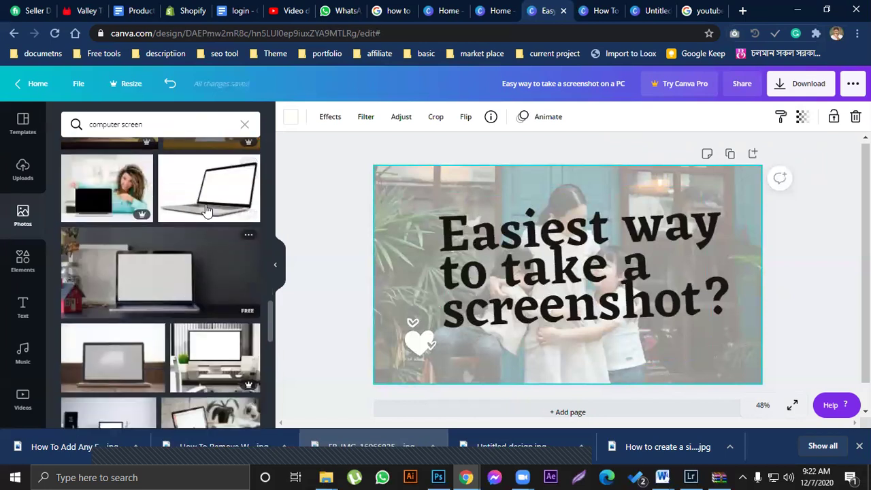
{"action": "scroll", "coordinate": [190, 317], "scroll_direction": "down", "scroll_amount": 3}
{"action": "scroll", "coordinate": [191, 313], "scroll_direction": "down", "scroll_amount": 3}
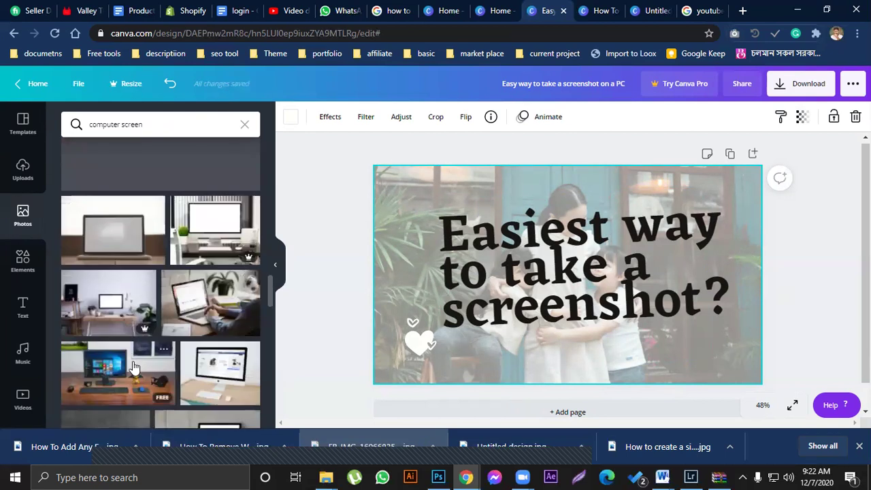
{"action": "left_click", "coordinate": [134, 367]}
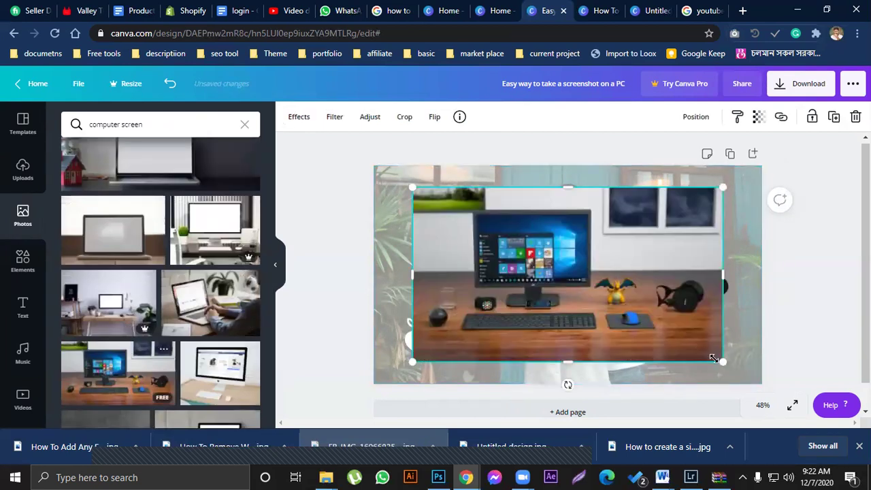
{"action": "left_click_drag", "start_coordinate": [716, 359], "coordinate": [760, 382]}
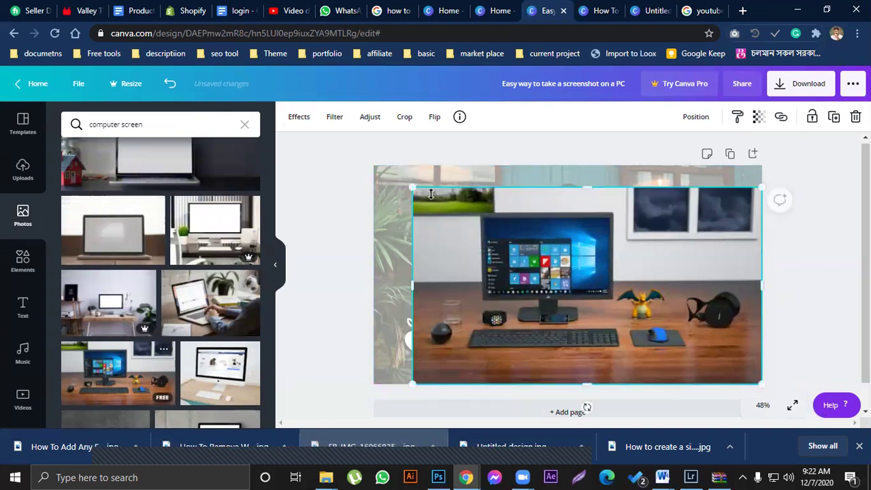
{"action": "mouse_move", "coordinate": [400, 184]}
{"action": "left_mouse_down"}
{"action": "mouse_move", "coordinate": [386, 171]}
{"action": "mouse_move", "coordinate": [392, 192]}
{"action": "left_mouse_up"}
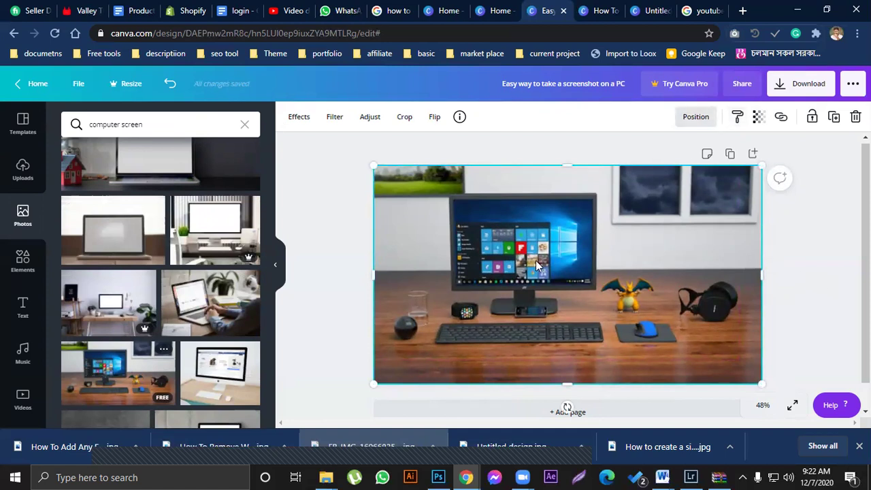
Send the computer photo backwards two levels so it sits behind the title and the hearts.
{"action": "left_click", "coordinate": [691, 118]}
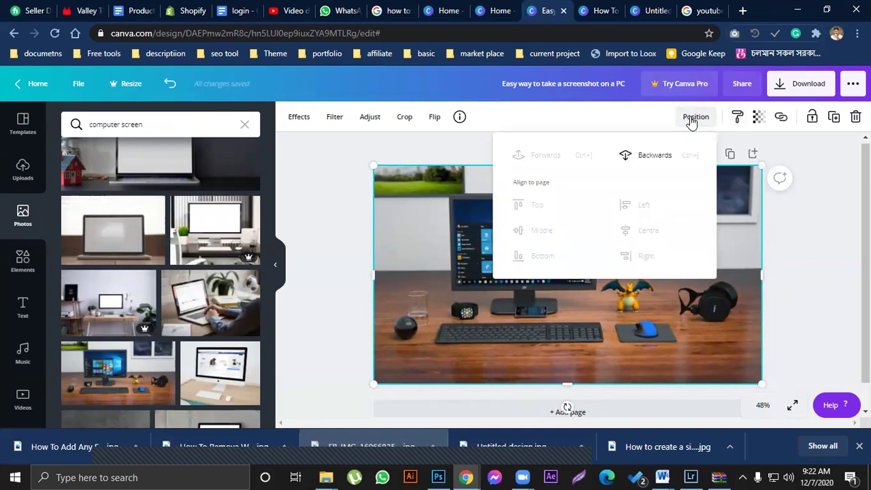
{"action": "left_click", "coordinate": [643, 158]}
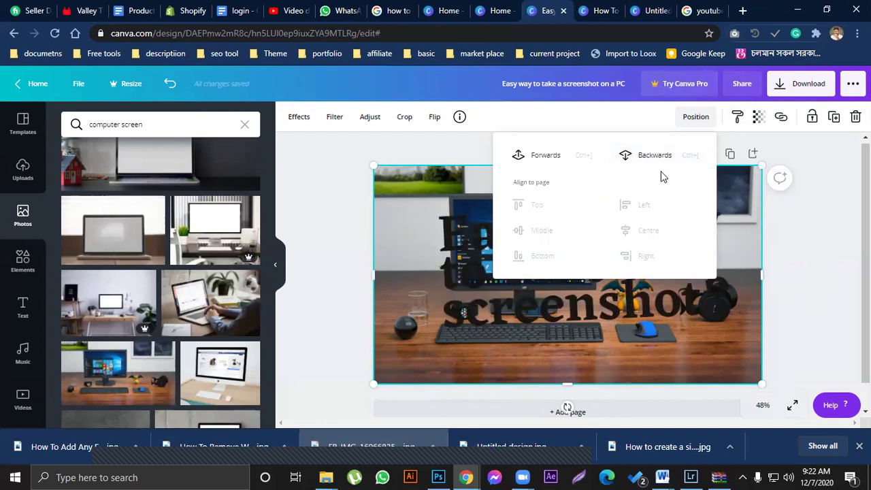
{"action": "left_click", "coordinate": [648, 153]}
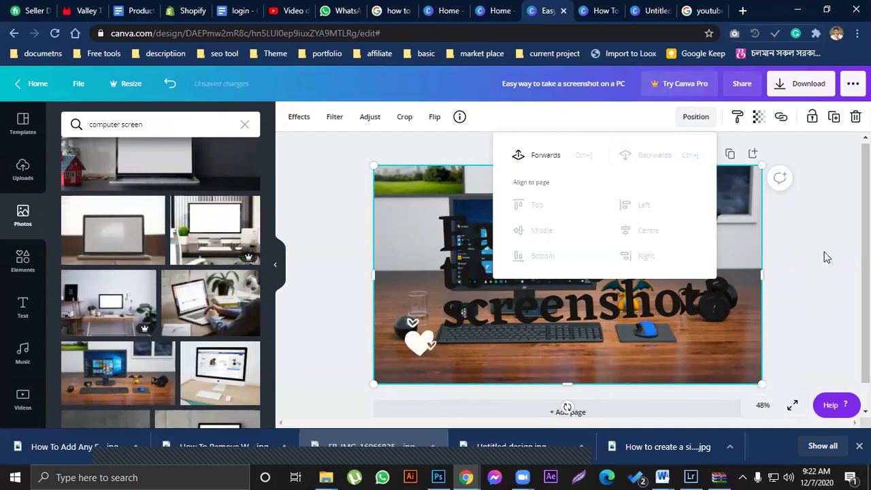
{"action": "left_click", "coordinate": [800, 256]}
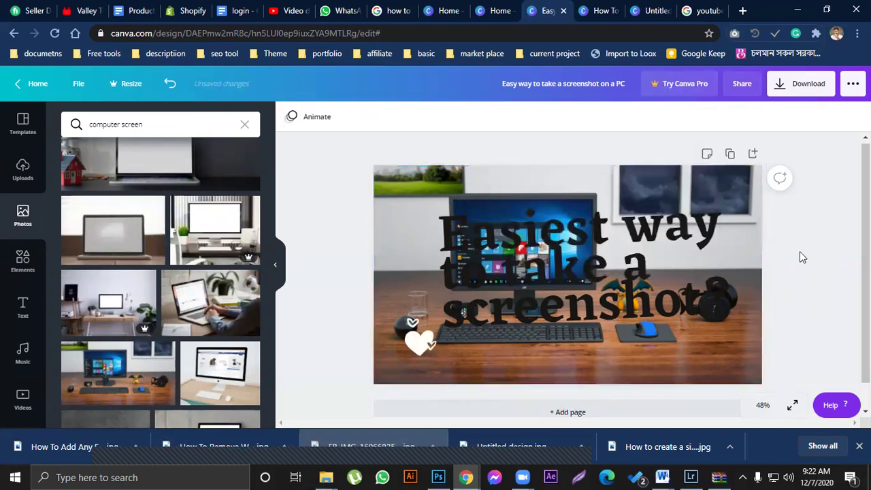
Change the title's text colour to white.
{"action": "left_click", "coordinate": [587, 293]}
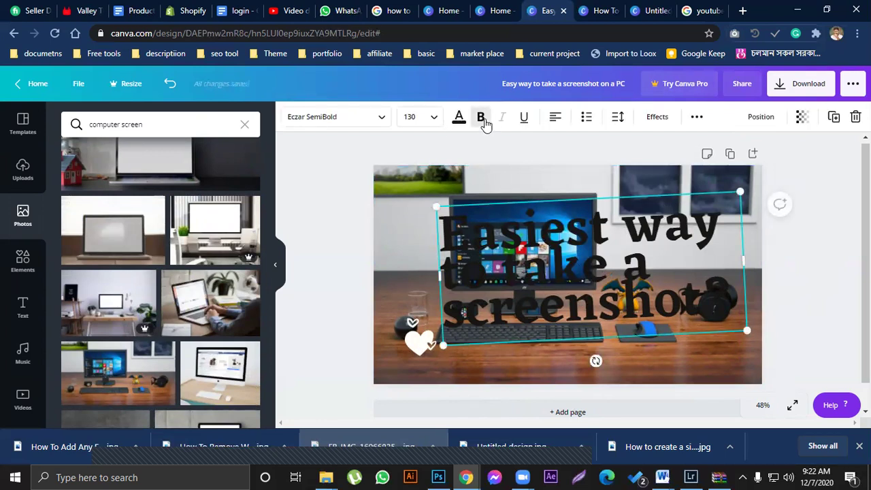
{"action": "left_click", "coordinate": [459, 118]}
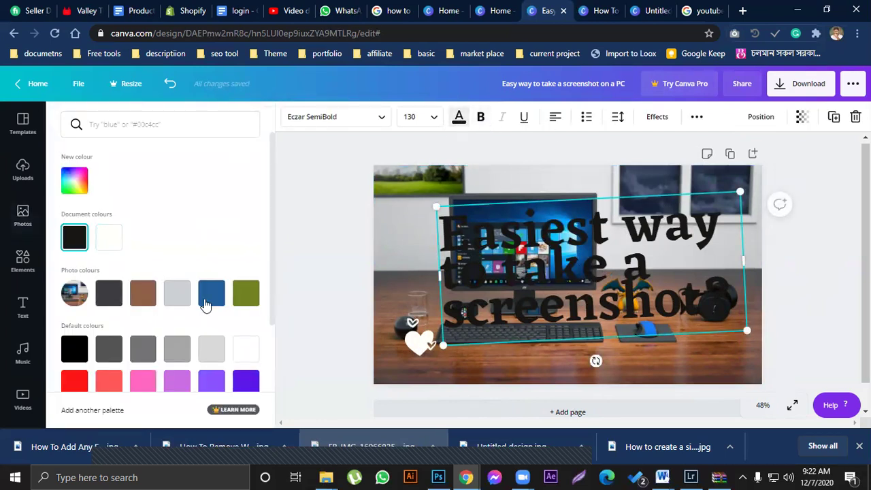
{"action": "left_click", "coordinate": [245, 349]}
{"action": "left_click", "coordinate": [318, 254]}
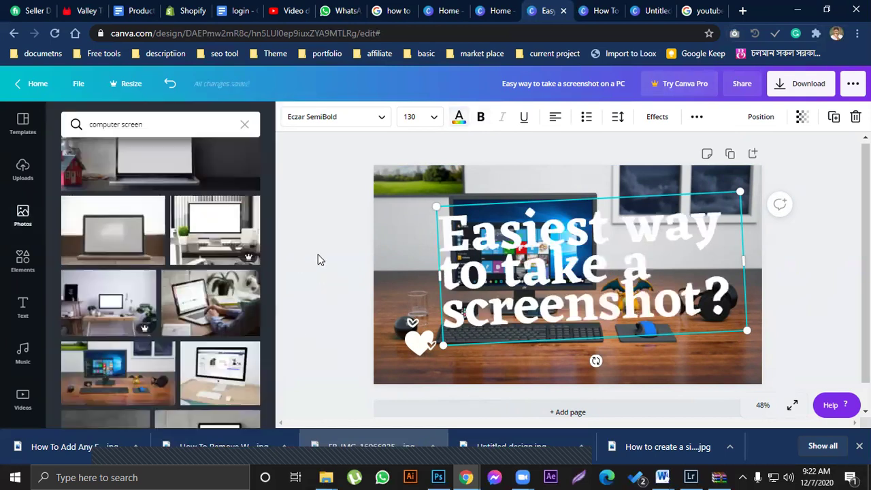
Fade the computer background photo by lowering its transparency value.
{"action": "left_click", "coordinate": [692, 334]}
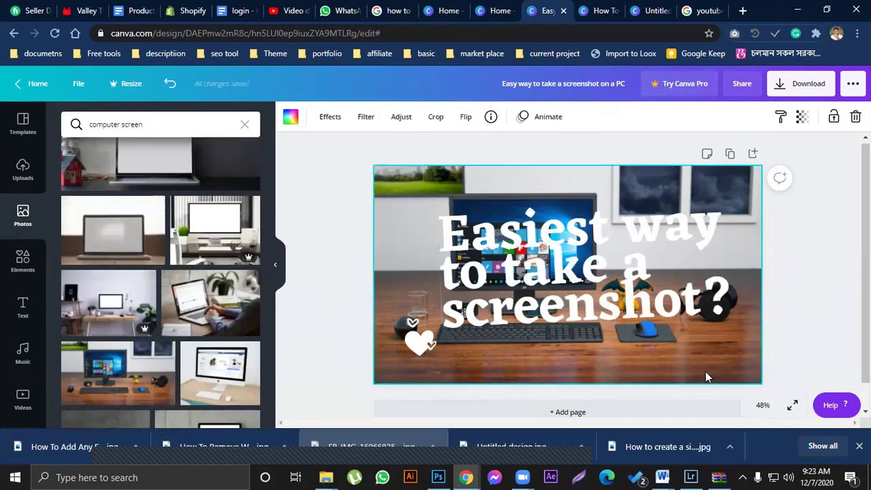
{"action": "left_click", "coordinate": [798, 119]}
{"action": "left_click_drag", "start_coordinate": [753, 150], "coordinate": [708, 170]}
Change the title's text colour to black.
{"action": "left_click", "coordinate": [628, 301]}
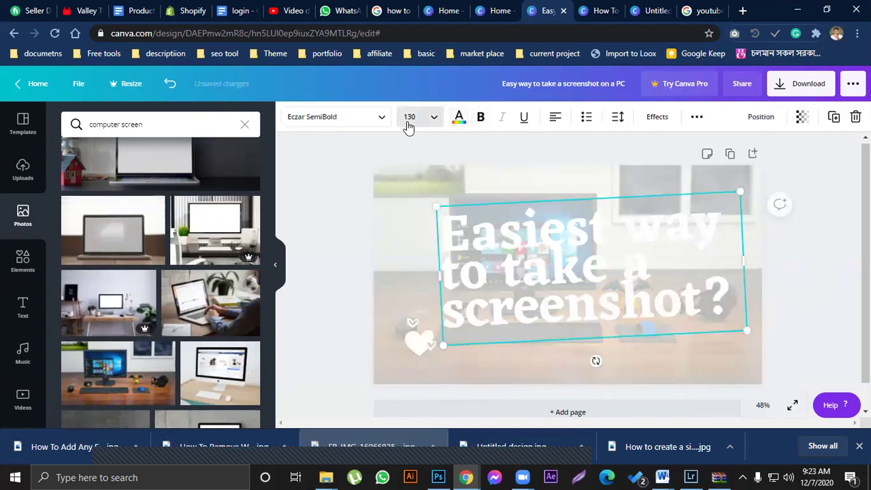
{"action": "left_click", "coordinate": [799, 120]}
{"action": "left_click", "coordinate": [797, 281]}
{"action": "left_click", "coordinate": [649, 288]}
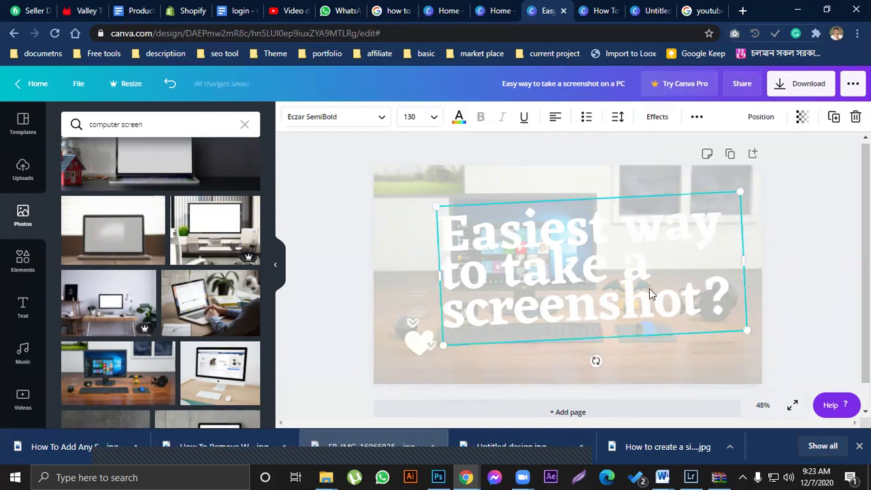
{"action": "left_click", "coordinate": [459, 118]}
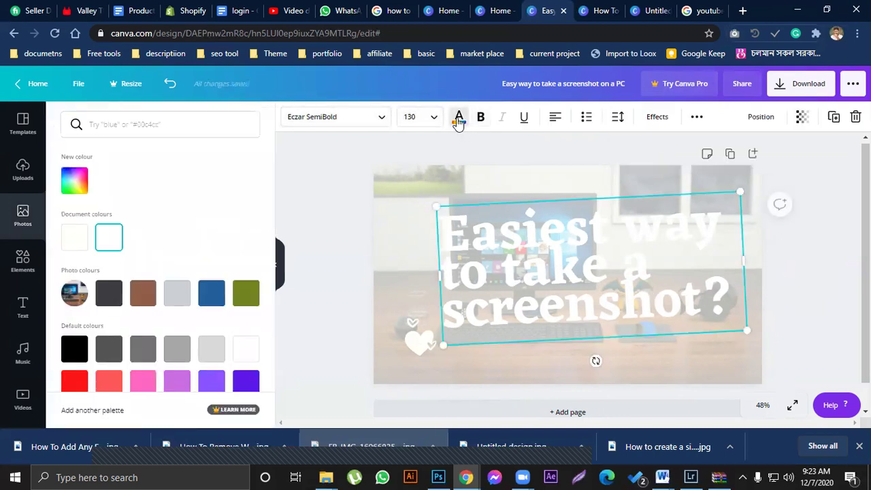
{"action": "left_click", "coordinate": [76, 349]}
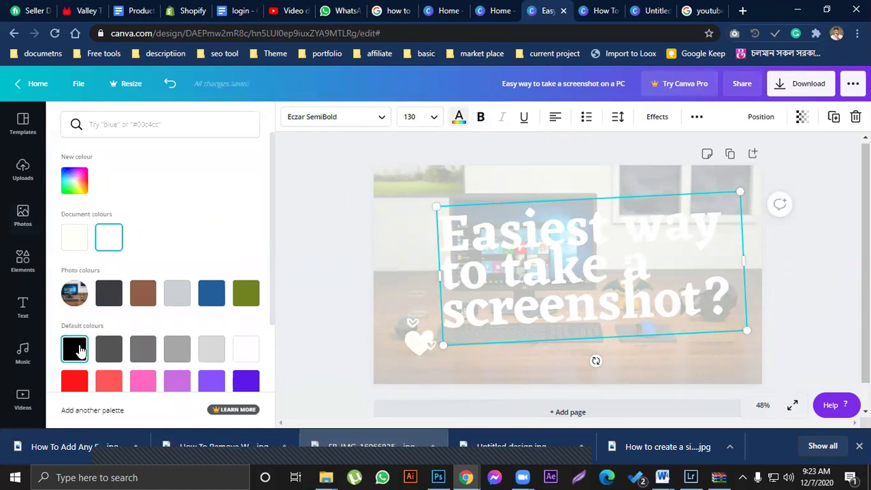
{"action": "left_click", "coordinate": [296, 270]}
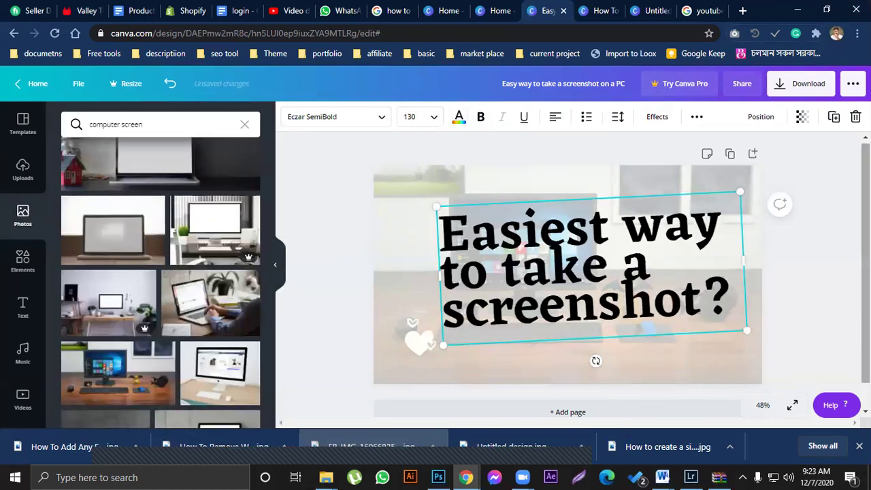
{"action": "left_click", "coordinate": [800, 295]}
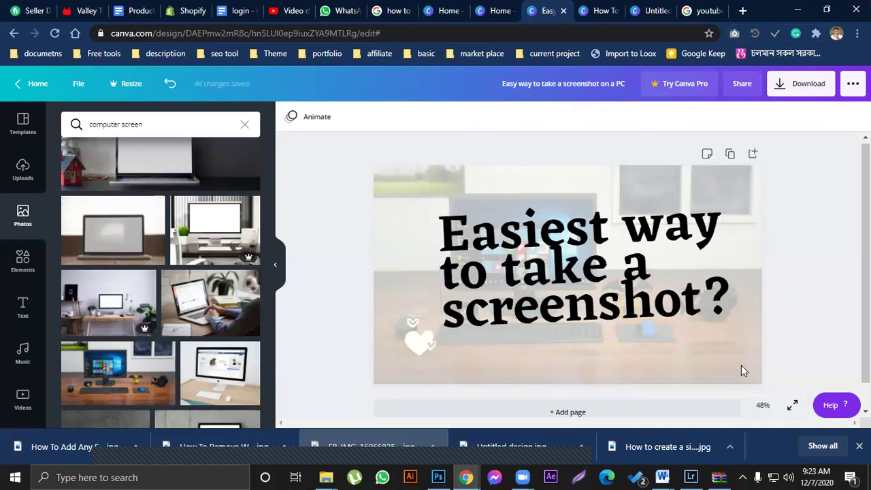
Delete the faded computer photo from the page background.
{"action": "left_click", "coordinate": [466, 184]}
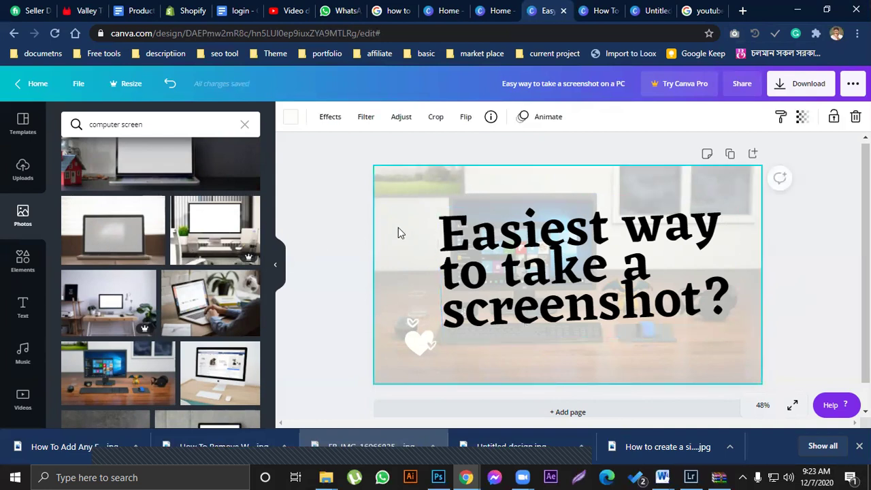
{"action": "key", "text": "Delete"}
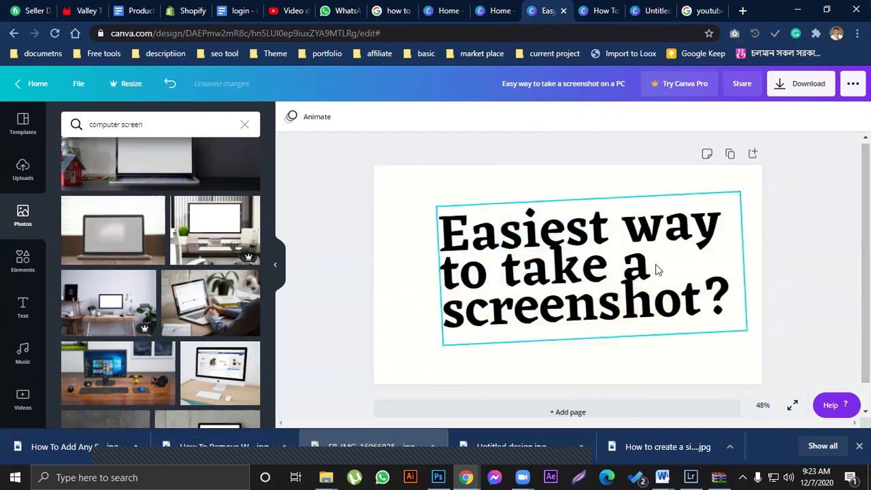
Recolour the hearts graphic beside the title to the default red.
{"action": "left_click_drag", "start_coordinate": [404, 356], "coordinate": [438, 319]}
{"action": "left_click", "coordinate": [410, 340]}
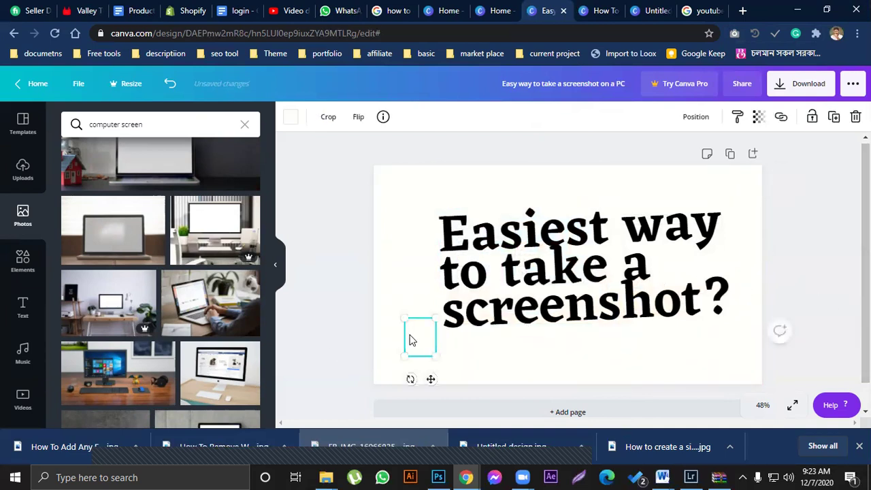
{"action": "left_click", "coordinate": [290, 117]}
{"action": "left_click", "coordinate": [75, 238]}
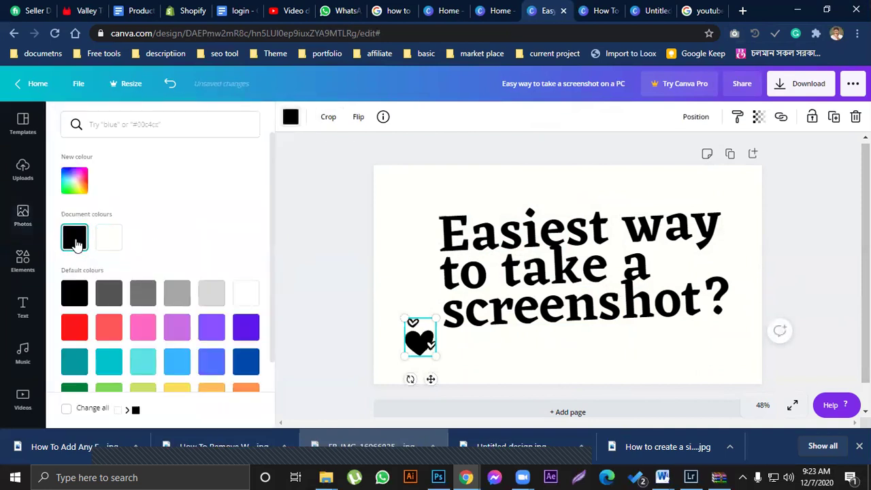
{"action": "left_click", "coordinate": [78, 327]}
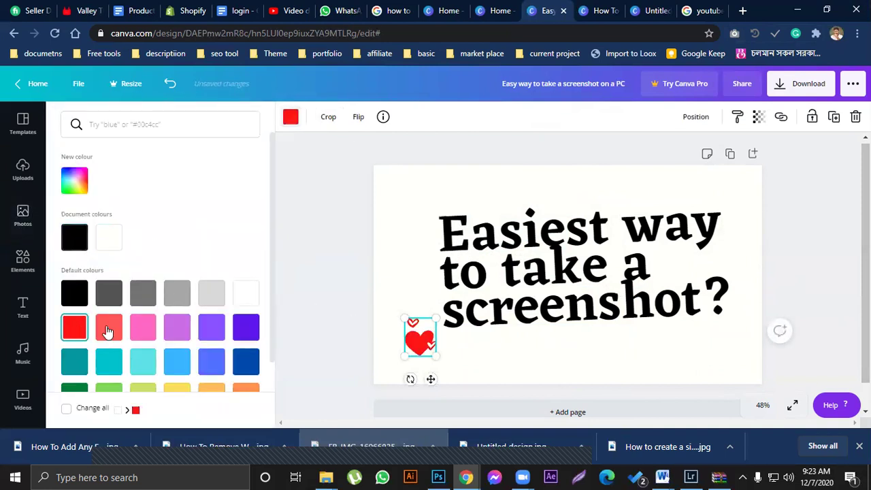
{"action": "left_click", "coordinate": [308, 292]}
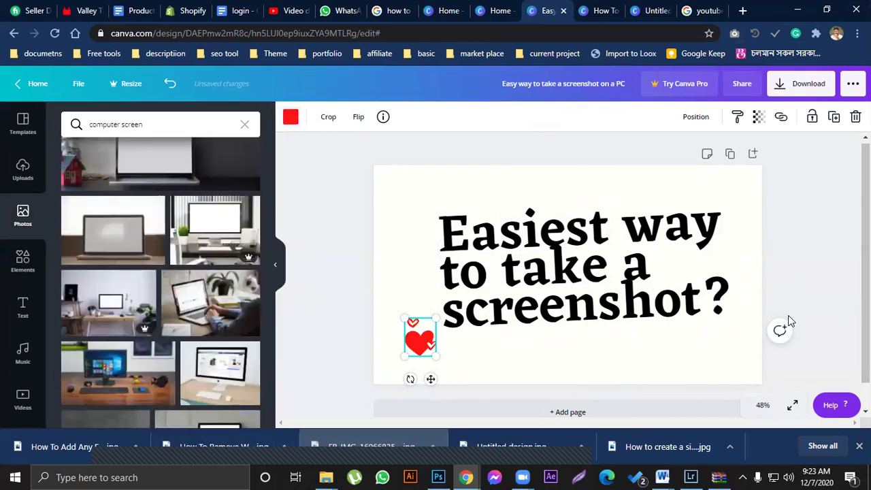
{"action": "left_click", "coordinate": [809, 285]}
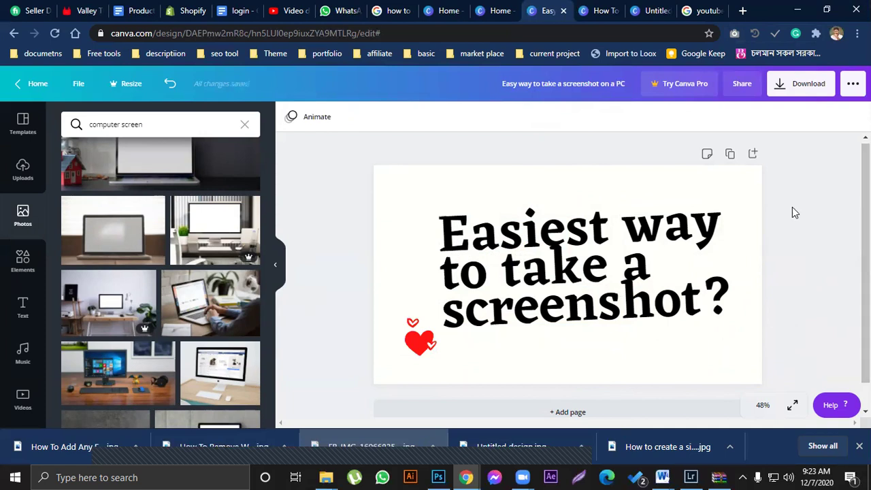
Enlarge the title text slightly to a font size of 134.
{"action": "left_click", "coordinate": [663, 284]}
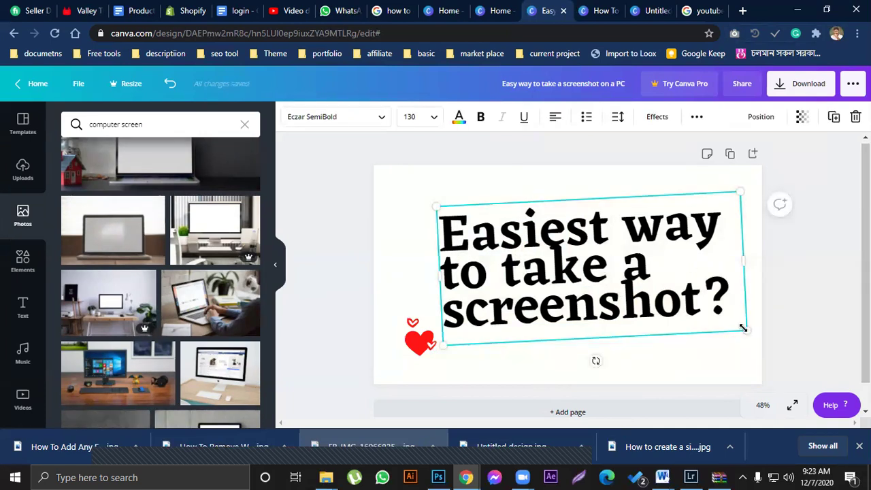
{"action": "left_click_drag", "start_coordinate": [749, 333], "coordinate": [759, 342]}
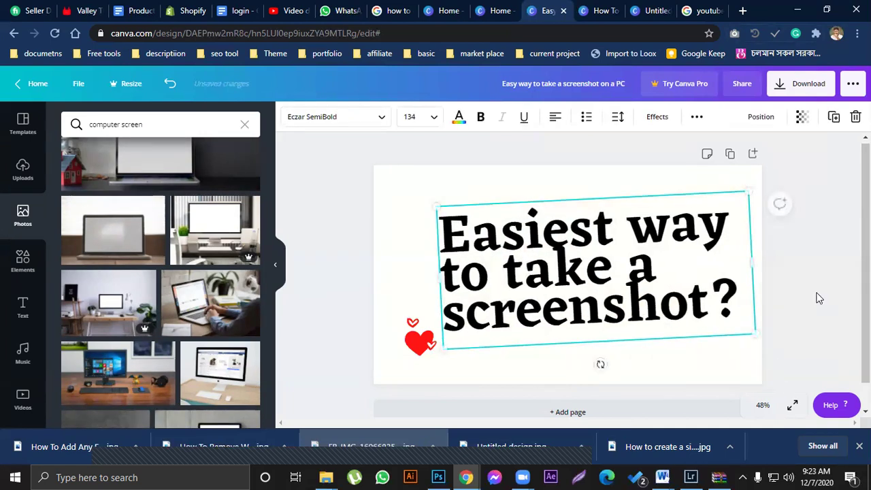
{"action": "left_click", "coordinate": [818, 298]}
View the layering and page alignment options for the title.
{"action": "left_click", "coordinate": [456, 243]}
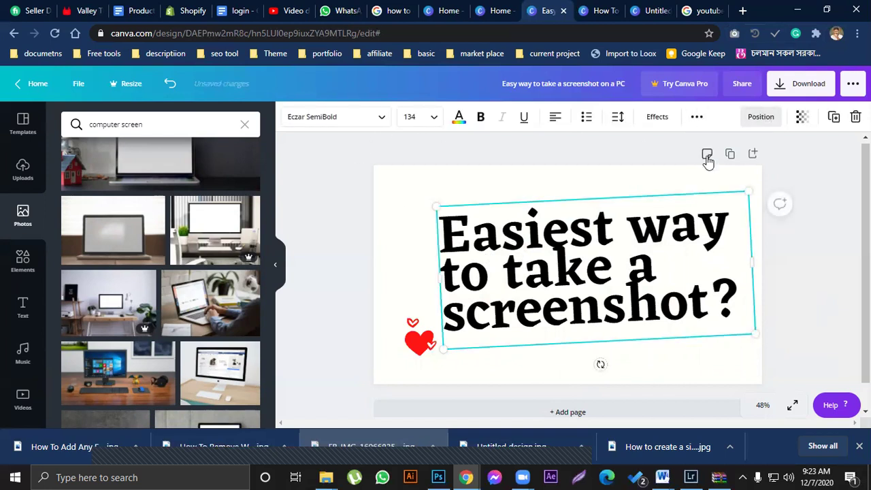
{"action": "left_click", "coordinate": [761, 119]}
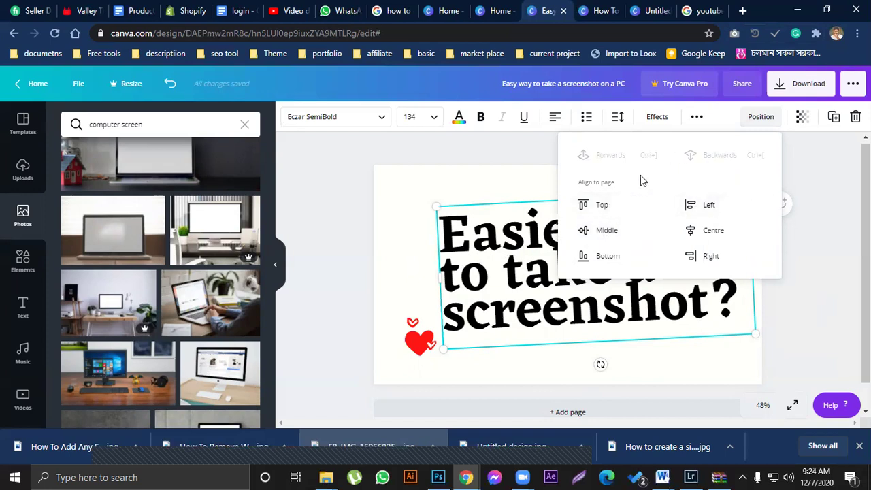
{"action": "left_click", "coordinate": [477, 157]}
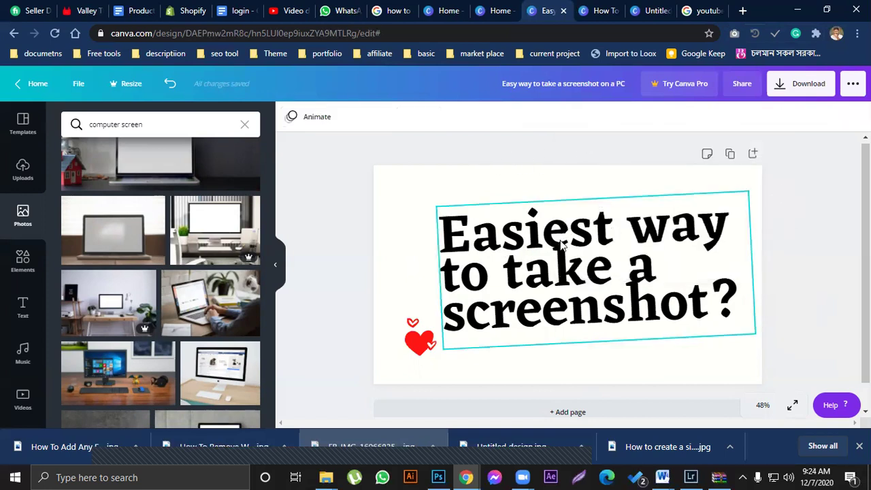